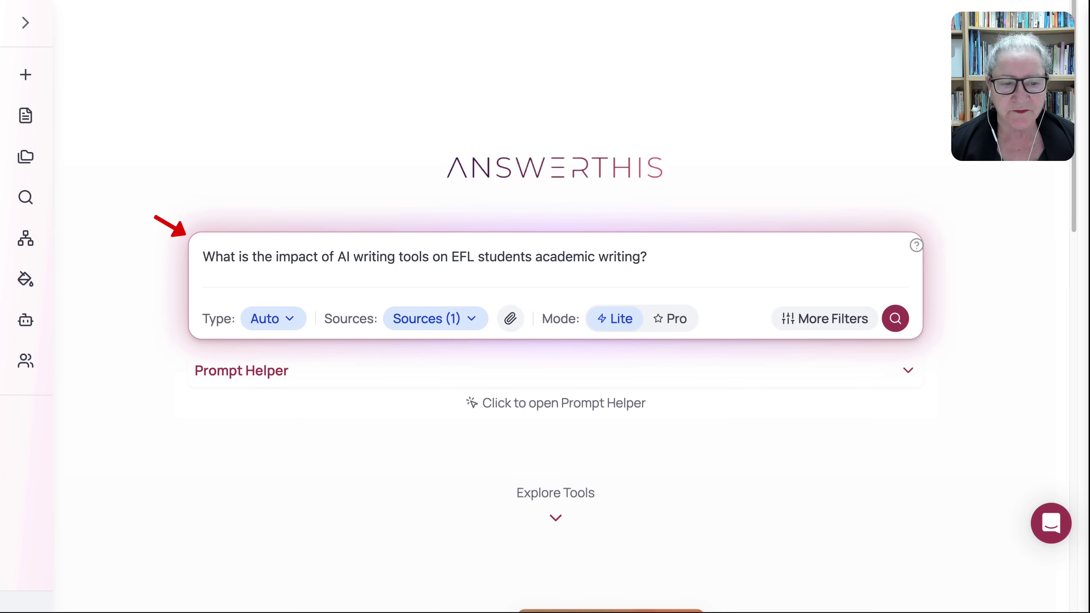
- Review the answer type and source options for the query, and switch the mode to Pro
left_click(256, 318)
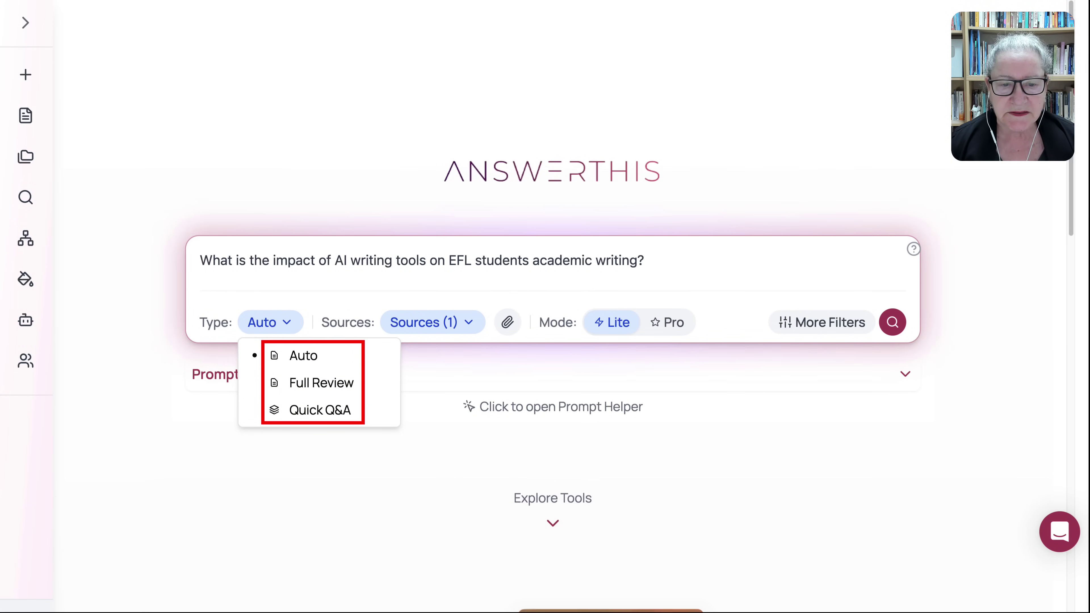
left_click(433, 322)
left_click(433, 321)
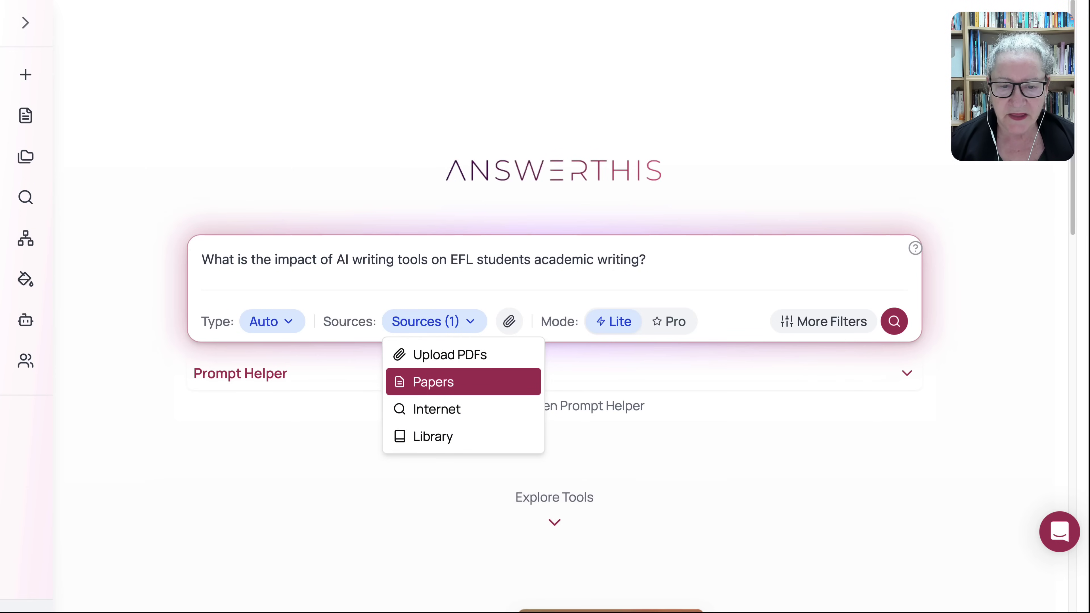
key("Escape")
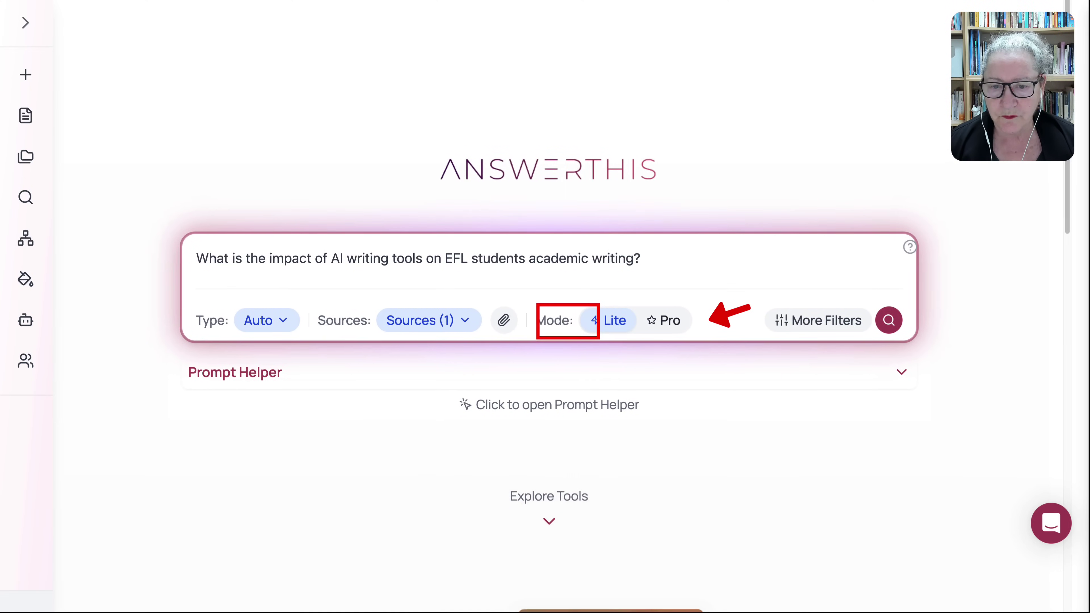
left_click(676, 321)
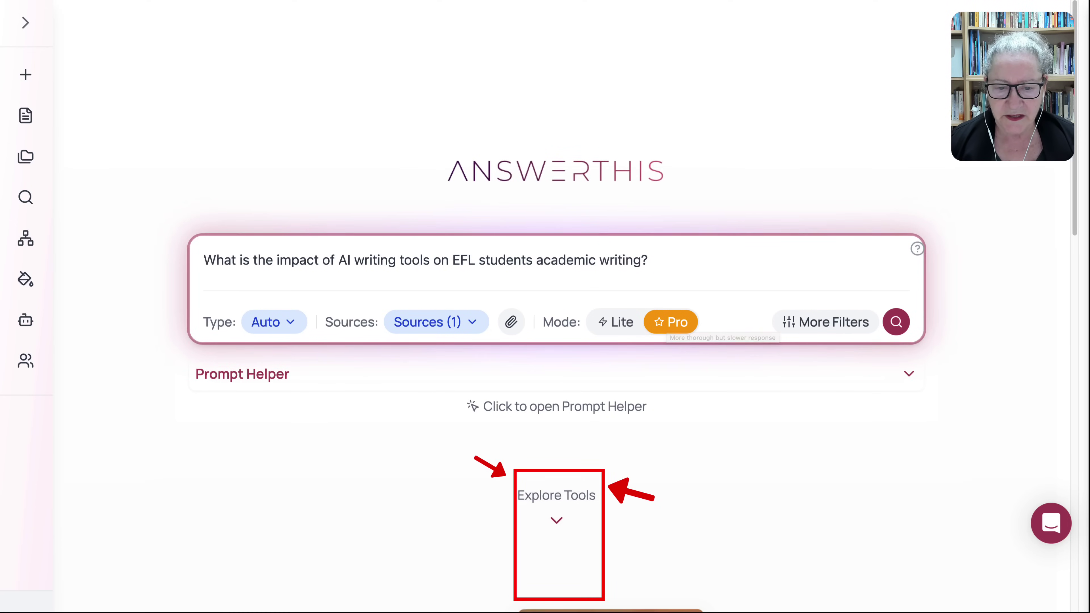
- Look over the research tools on the home page and preview the Diagram Generator demo
scroll(556, 319, "down", 12)
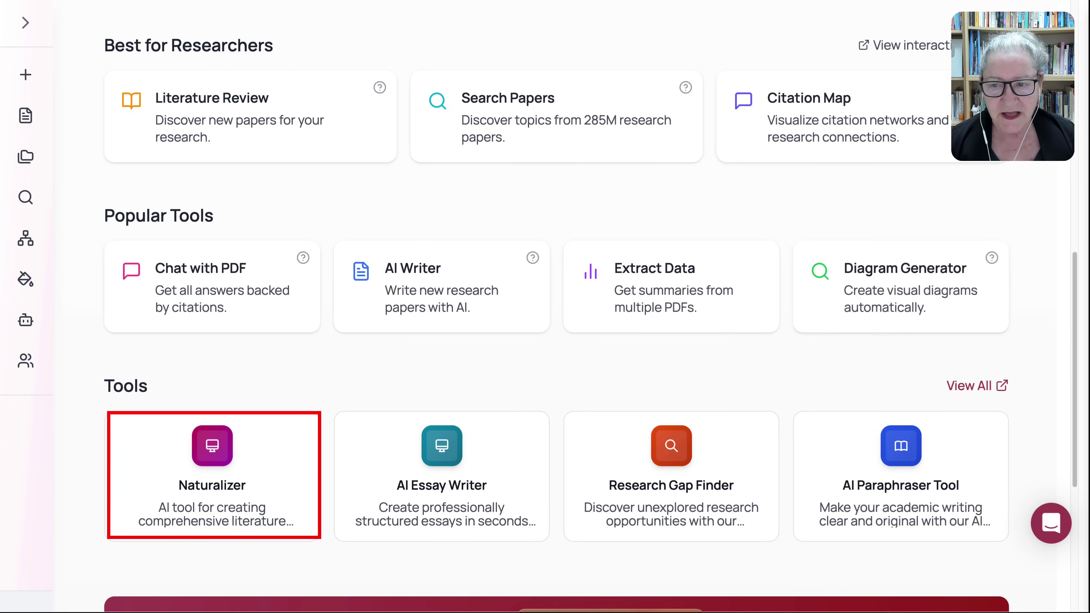
left_click(992, 258)
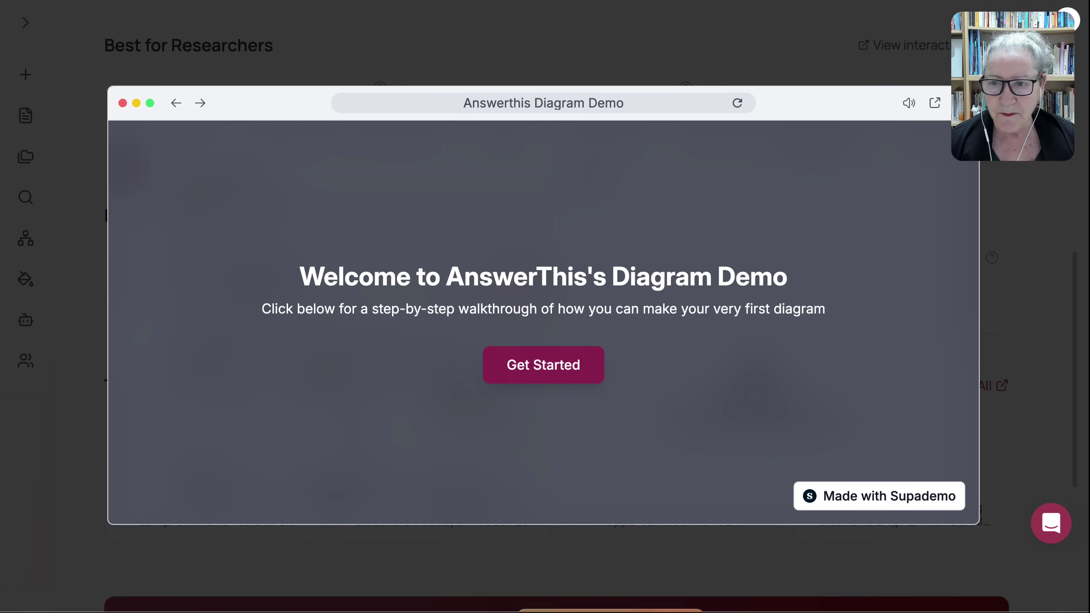
key("Escape")
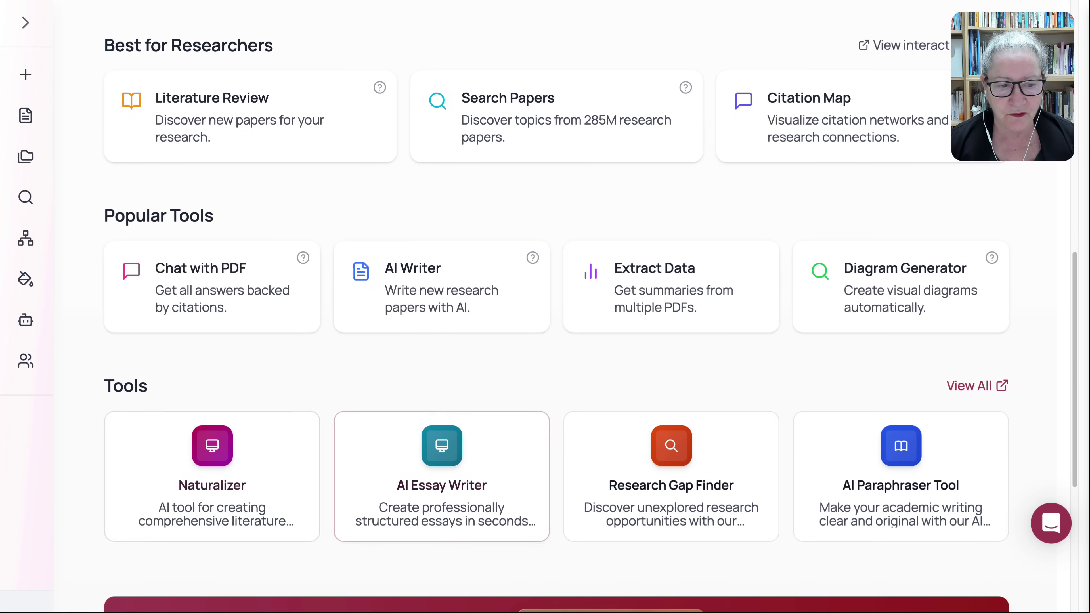
- Open the Naturalizer tool and submit the question "What is the impact of AI writing tools on EFL students academic writing?"
scroll(568, 316, "down", 1)
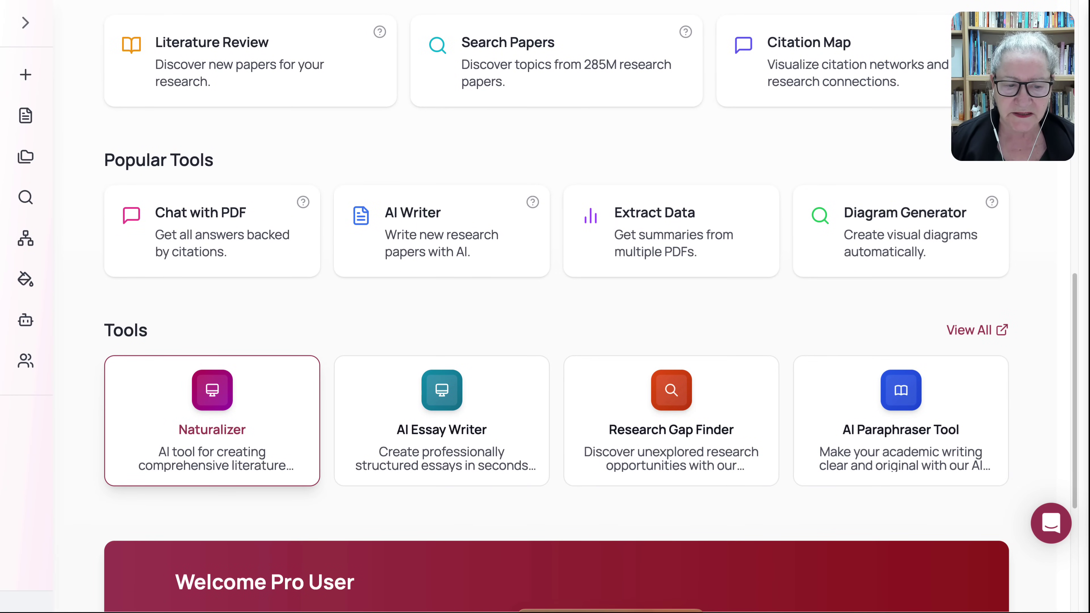
left_click(212, 421)
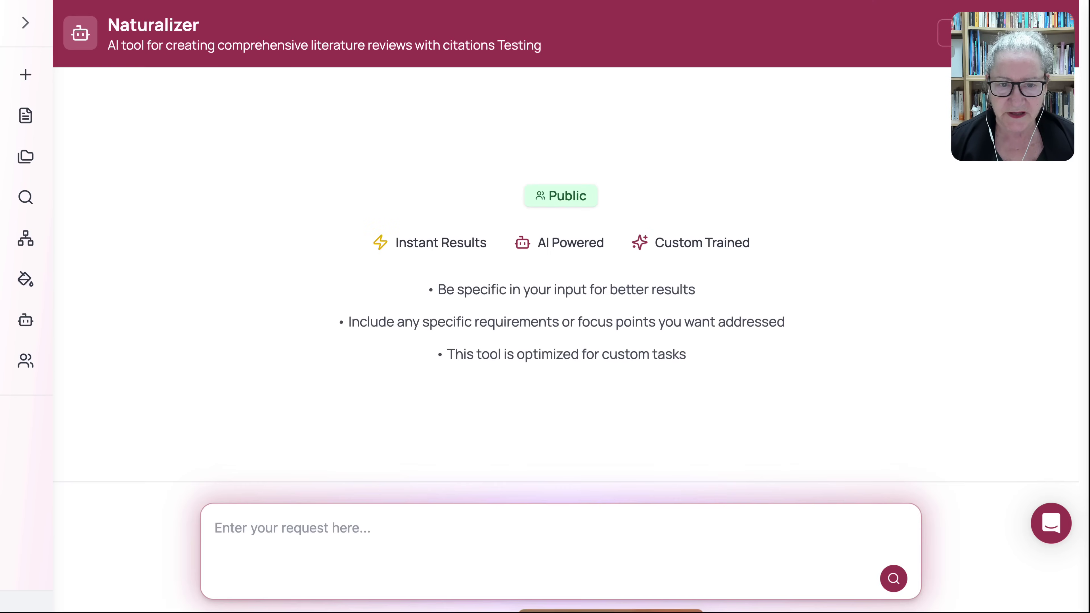
scroll(566, 317, "down", 1)
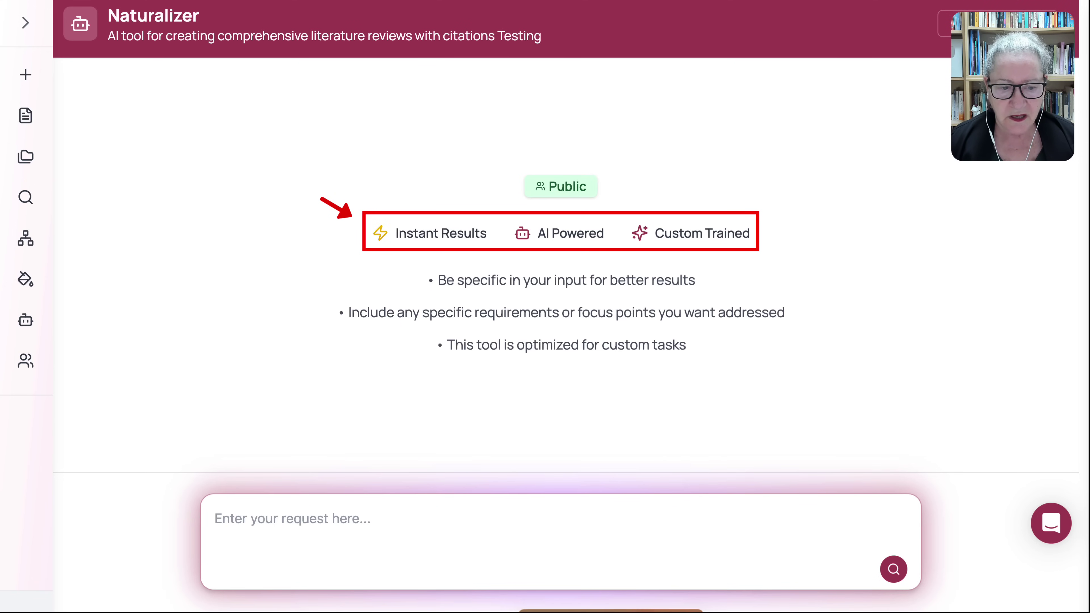
left_click(216, 518)
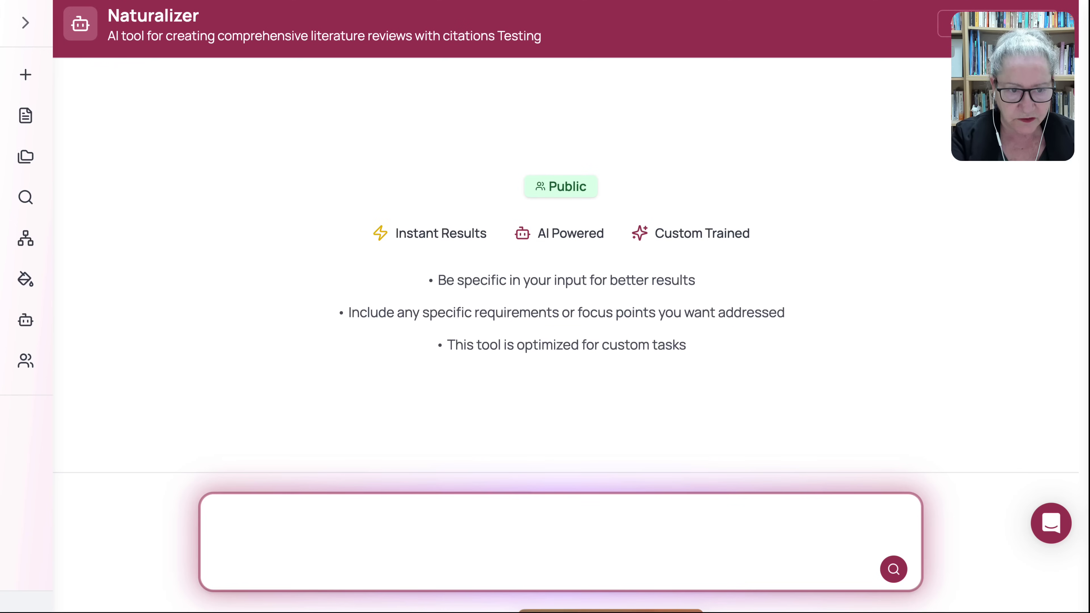
type("What is the impact of AI writing tools on EFL students academic writing?")
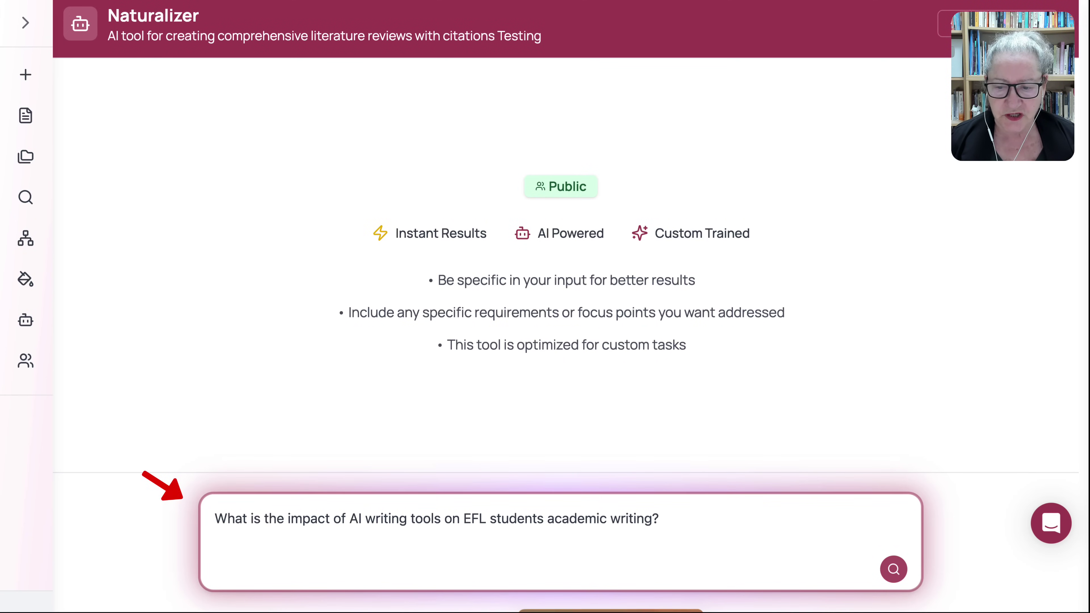
key("Return")
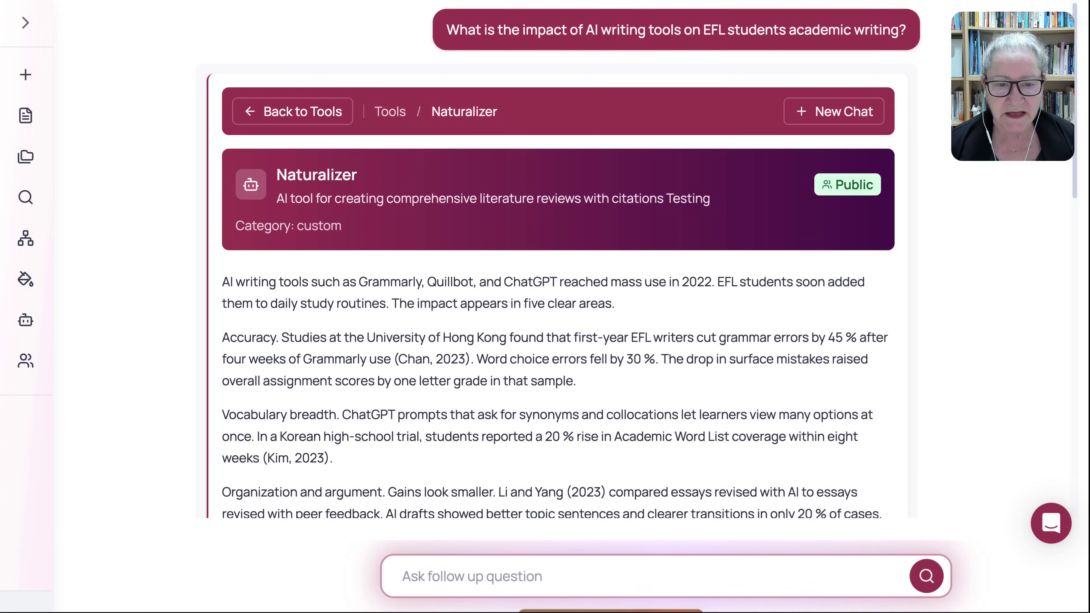
- Read through the Naturalizer answer and change its citation style to APA
scroll(174, 274, "down", 3)
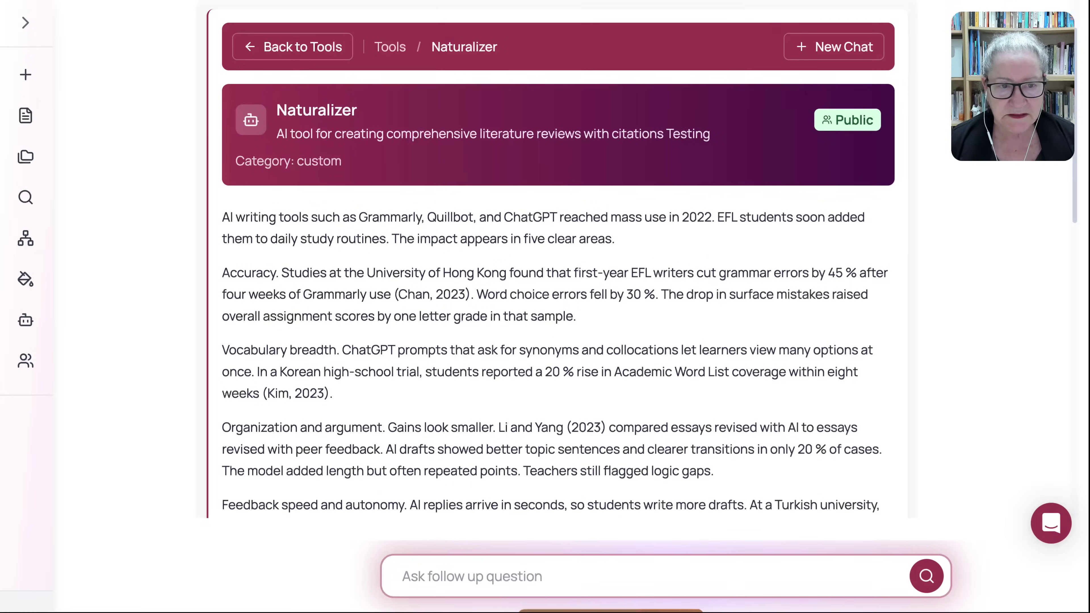
scroll(174, 274, "down", 1)
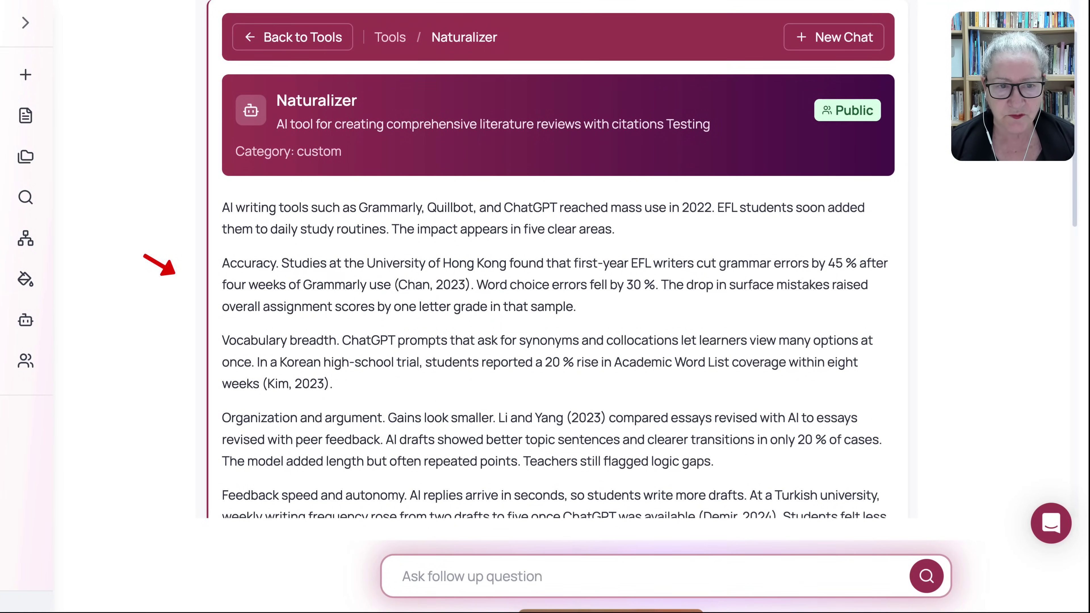
scroll(174, 274, "down", 3)
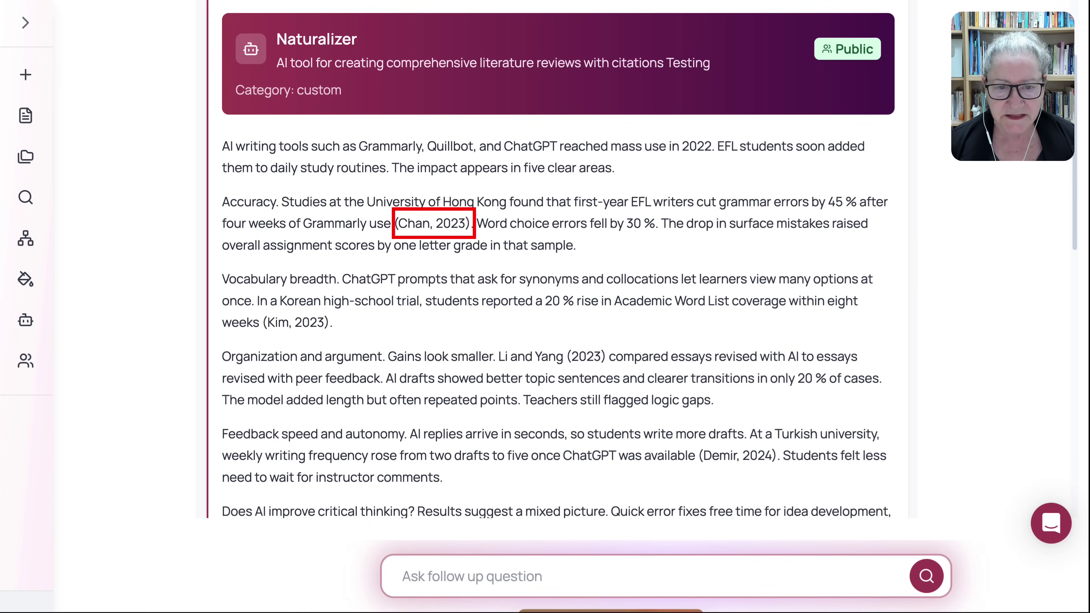
scroll(558, 275, "down", 7)
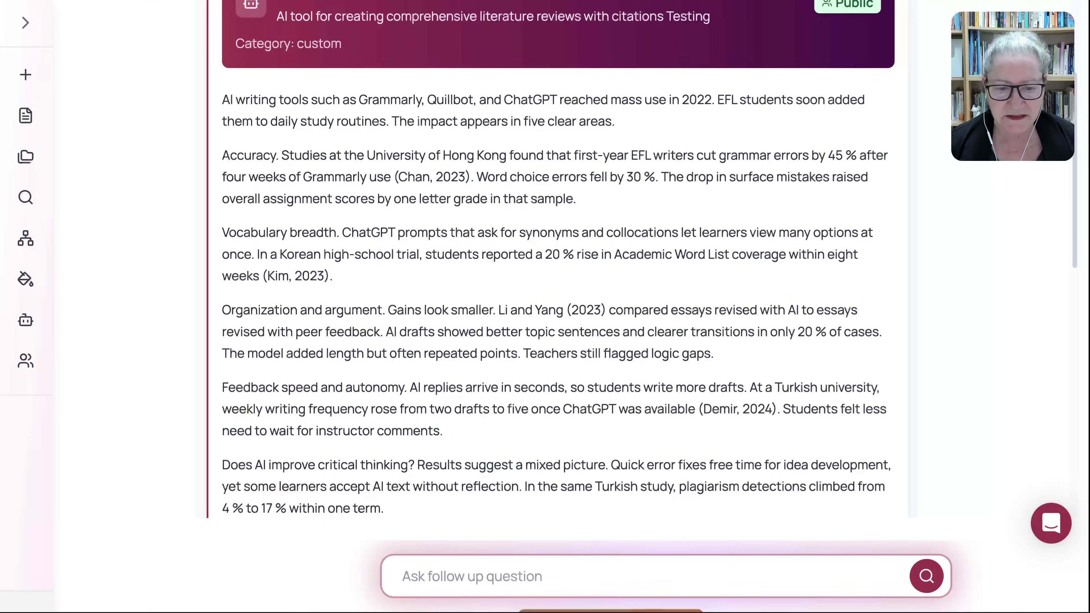
scroll(558, 275, "down", 10)
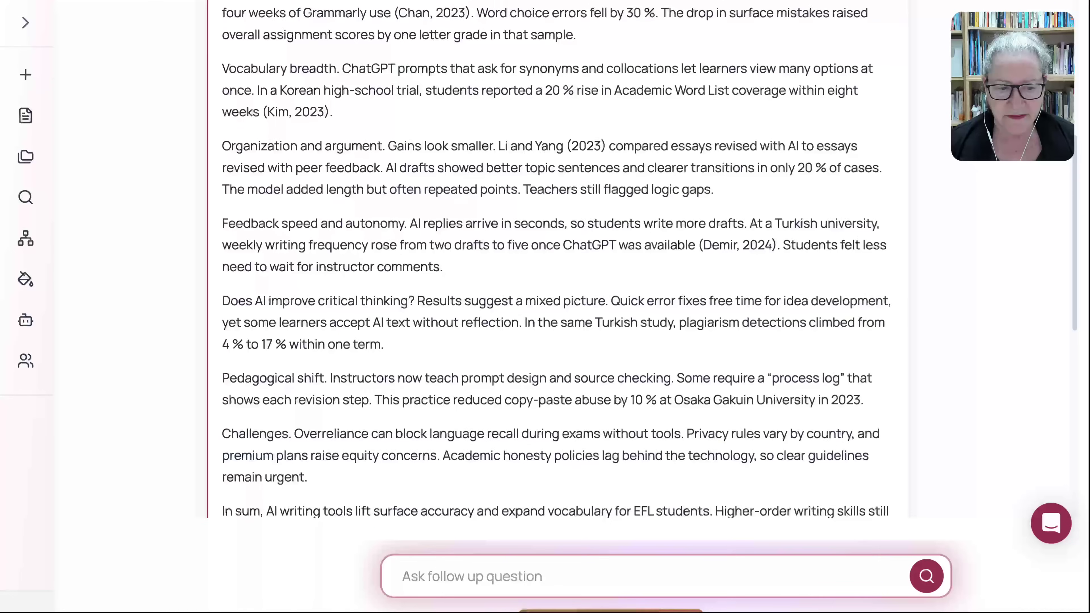
scroll(557, 275, "down", 4)
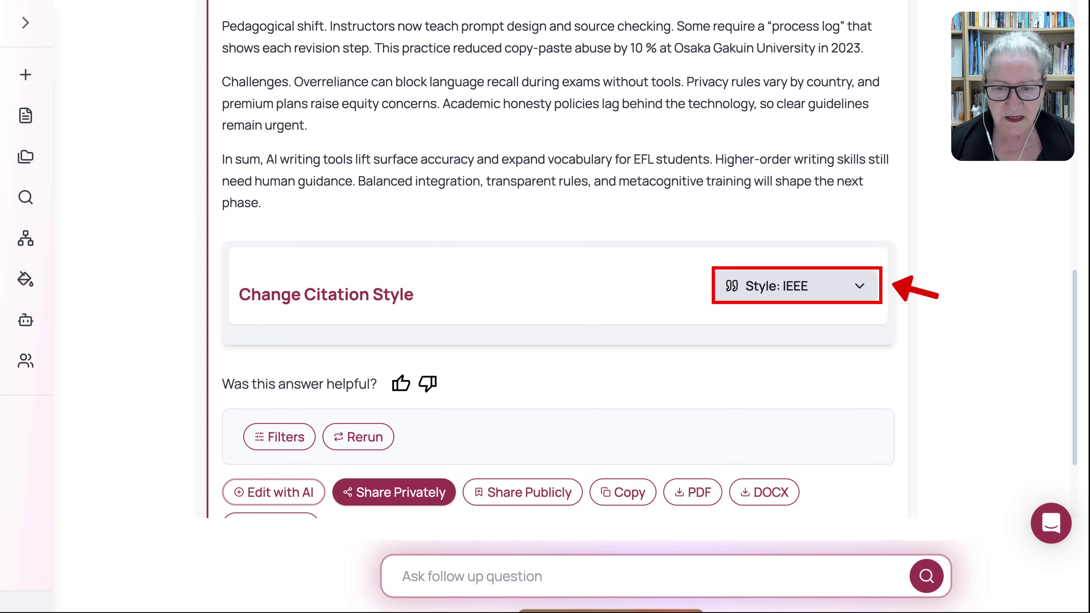
left_click(796, 286)
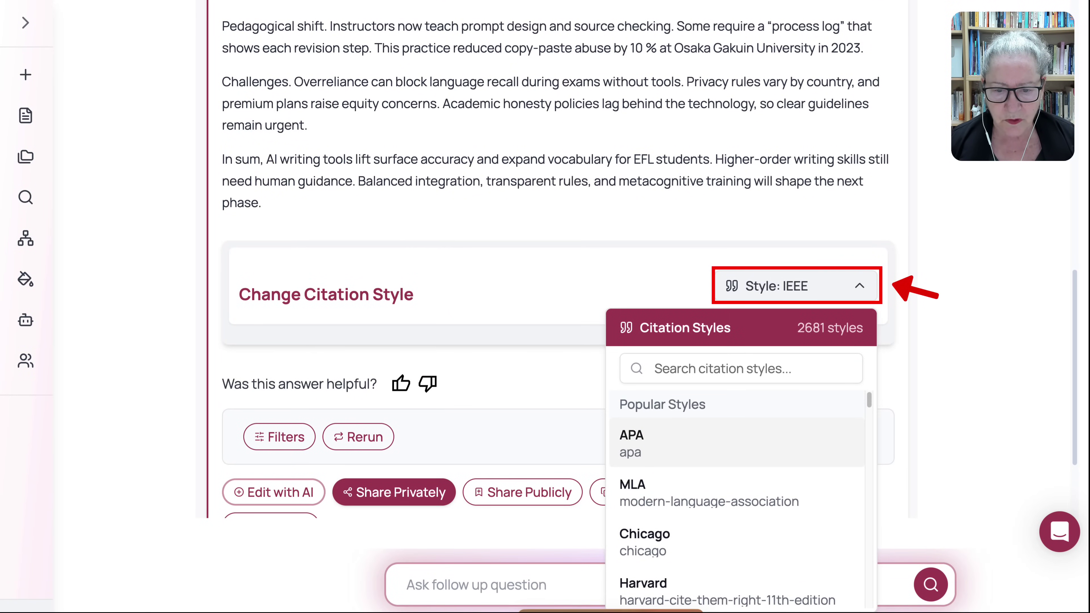
left_click(737, 442)
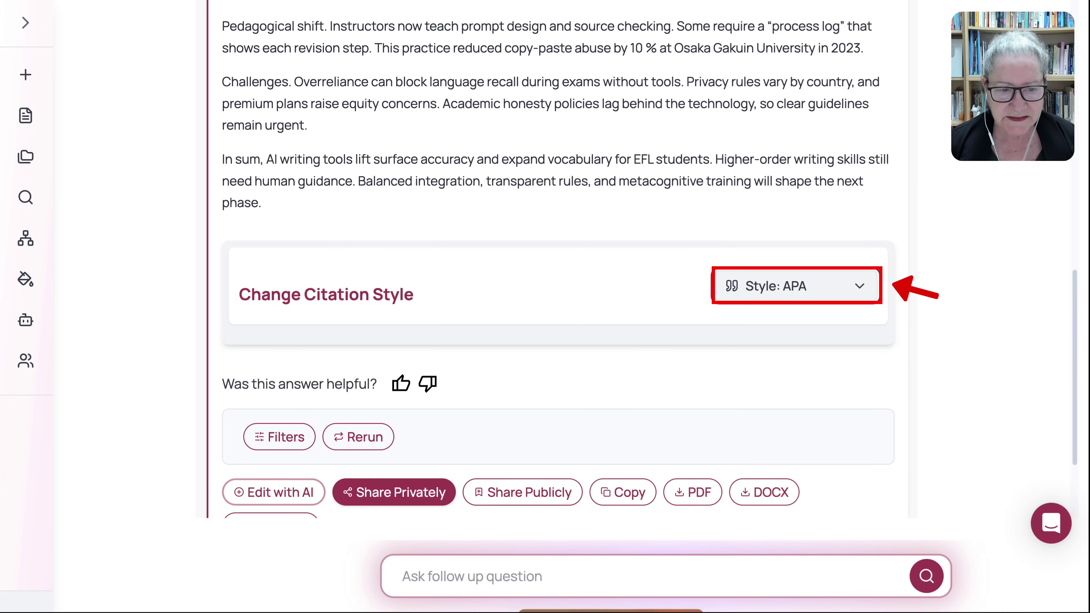
scroll(558, 286, "down", 2)
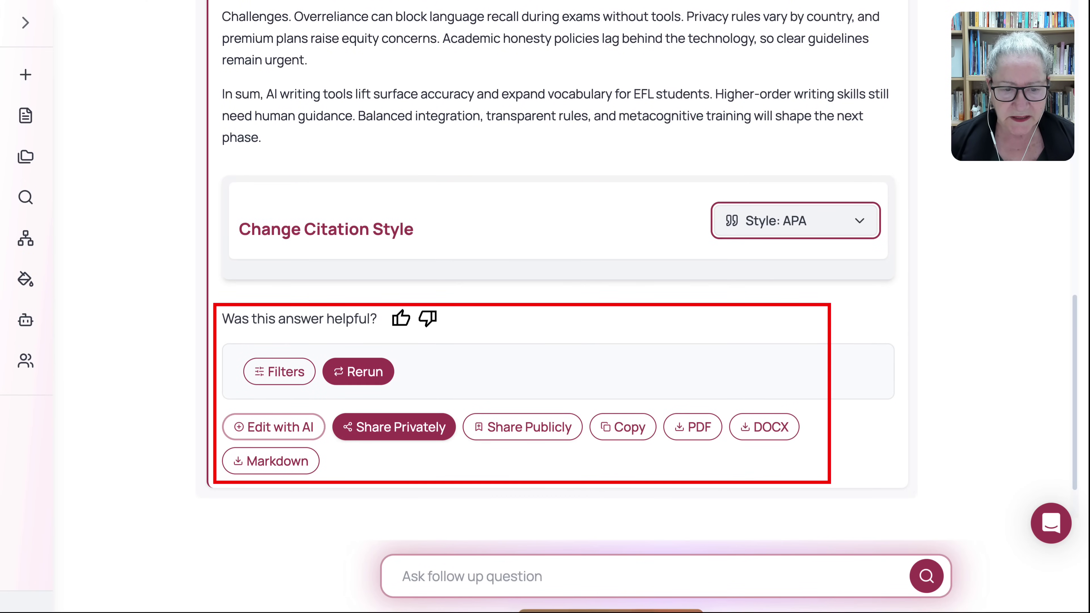
key("Tab")
key("Tab")
key("Tab")
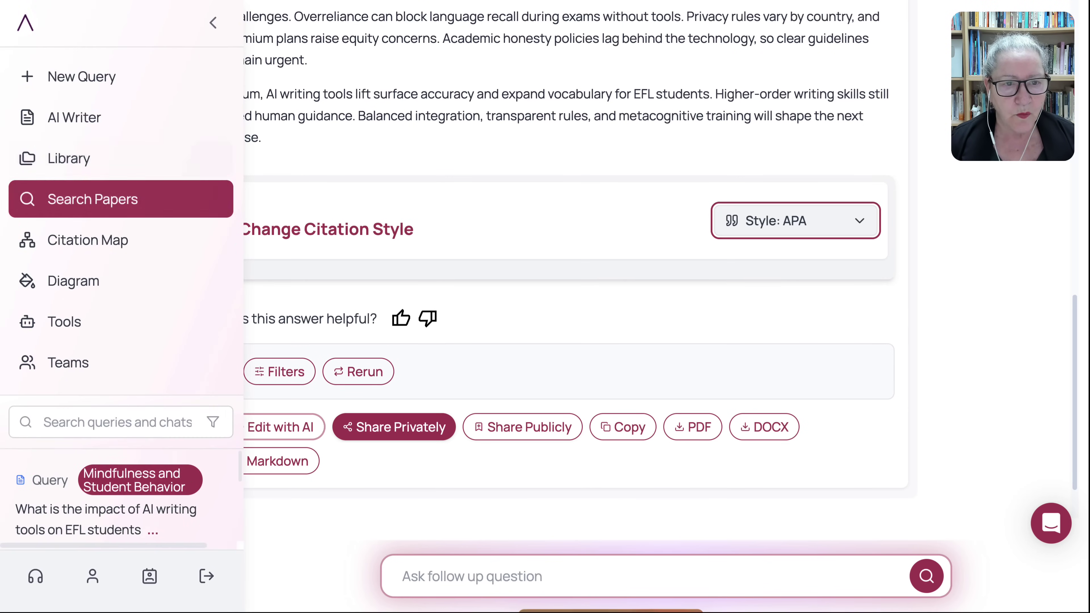
- Return to the tool list and ask AI Essay Writer "What is the impact of AI writing tools on EFL students academic writing?"
scroll(558, 274, "up", 4)
scroll(557, 275, "up", 10)
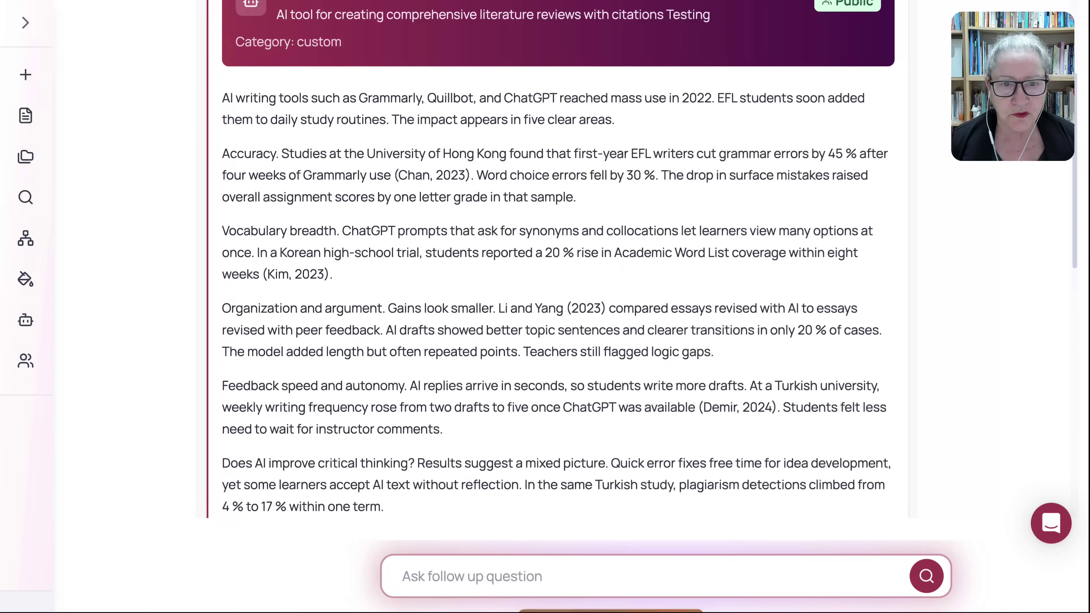
left_click(292, 62)
scroll(329, 195, "down", 2)
scroll(430, 301, "down", 5)
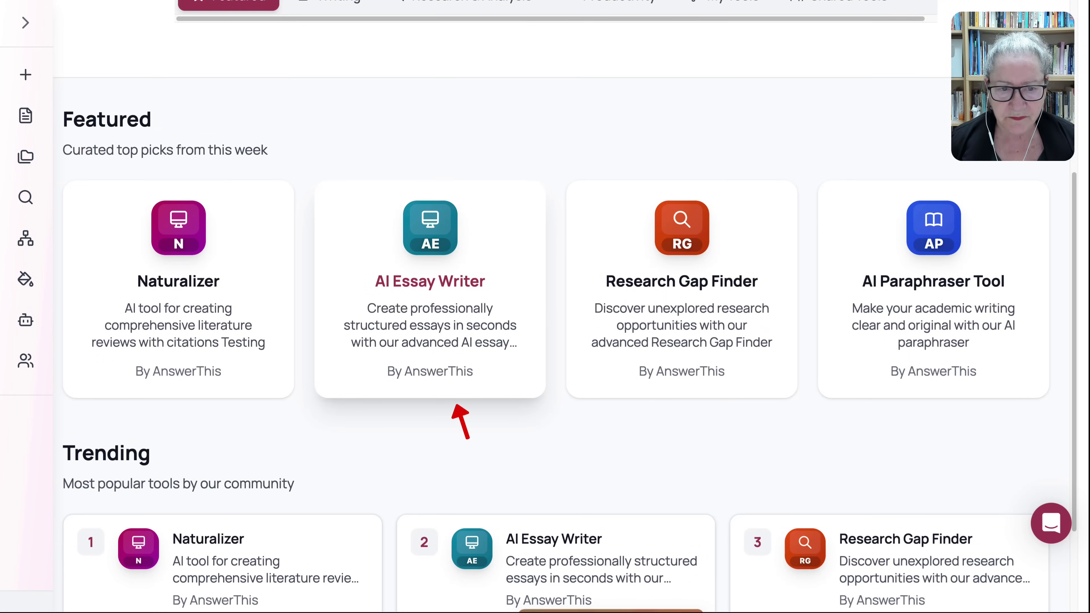
left_click(456, 382)
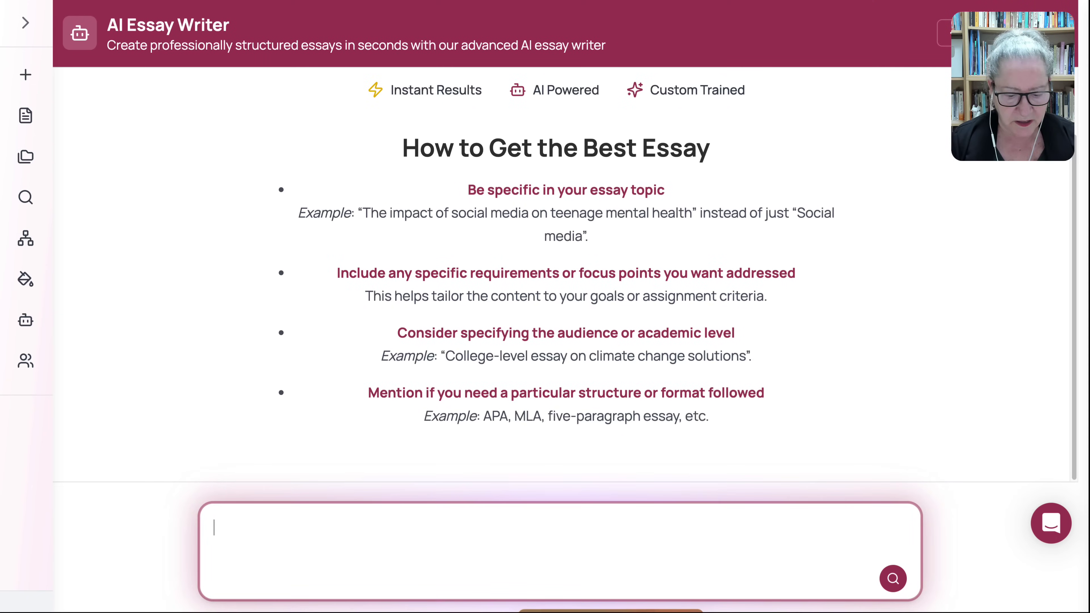
type("What is the impact of AI writing tools on EFL students academic writing?")
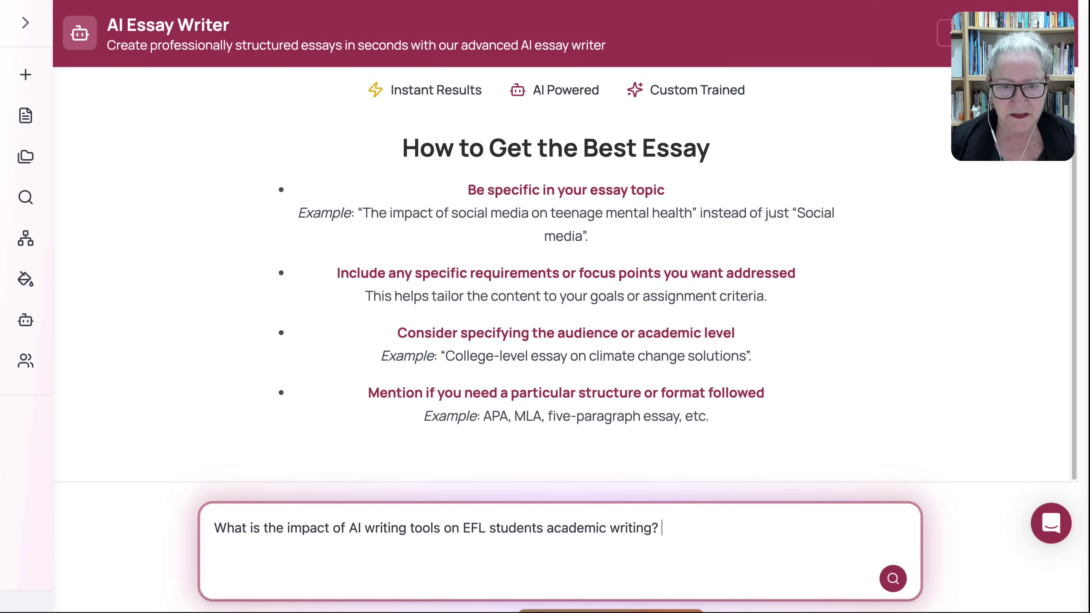
key("Return")
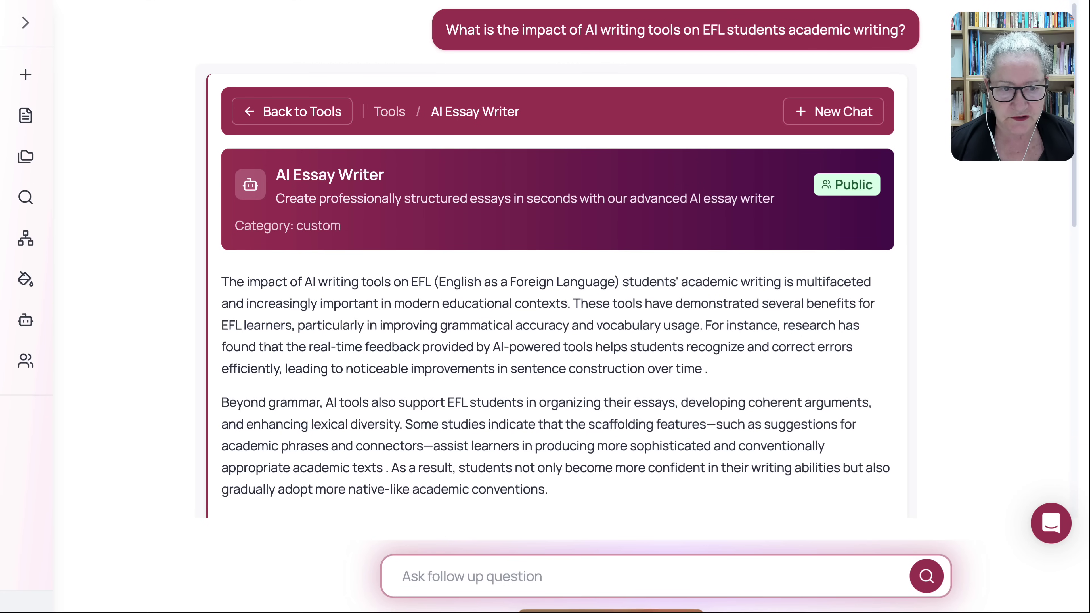
- Skim the essay generated by AI Essay Writer
scroll(554, 301, "down", 3)
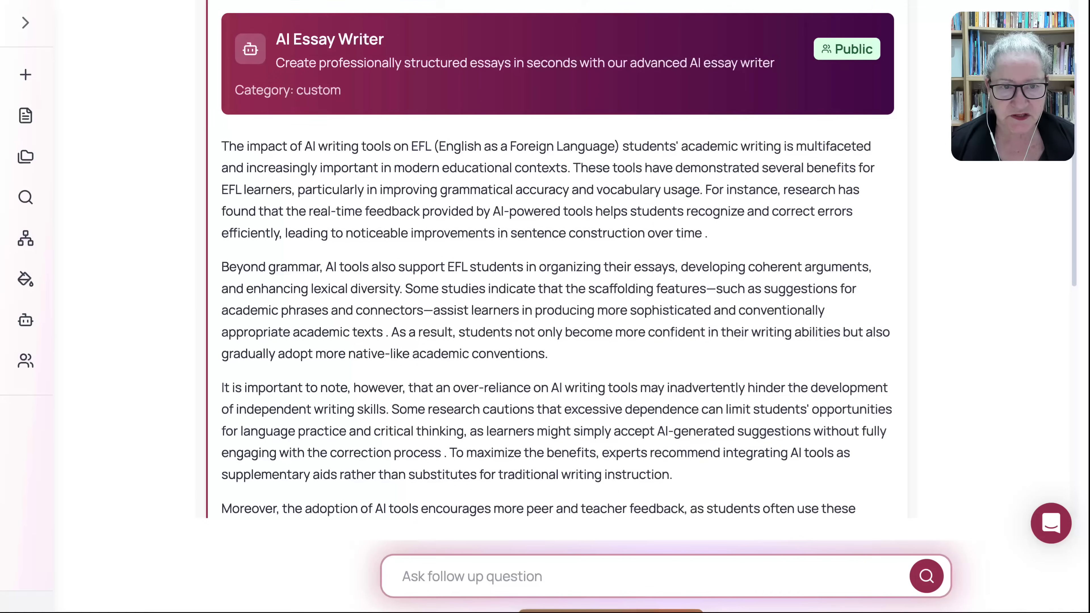
scroll(553, 300, "down", 5)
scroll(554, 300, "up", 8)
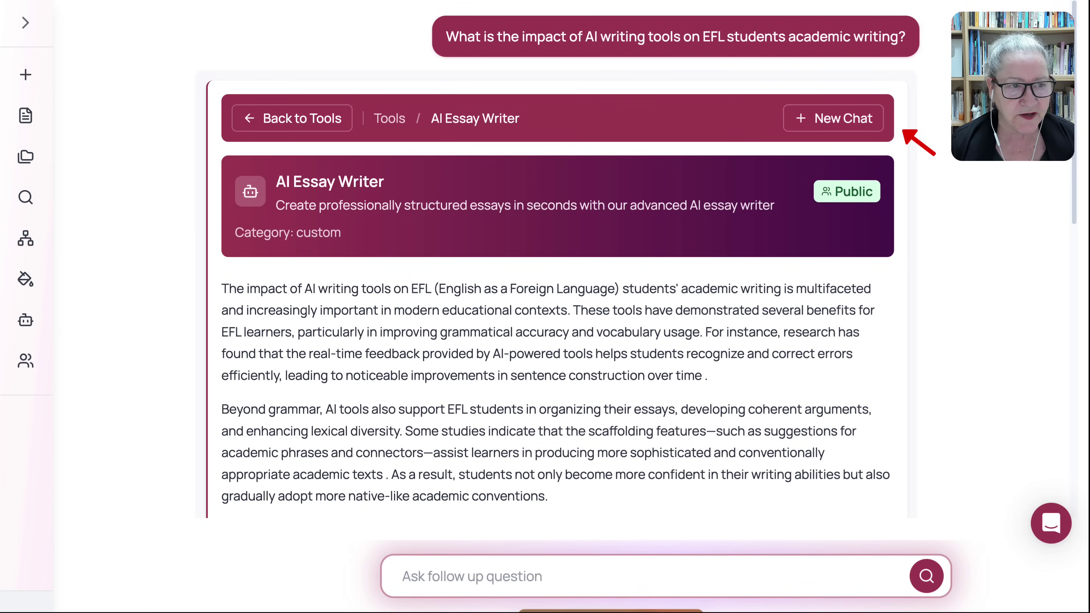
- Open the Library, collapse the navigation sidebar and browse the papers saved in the first project
left_click(25, 23)
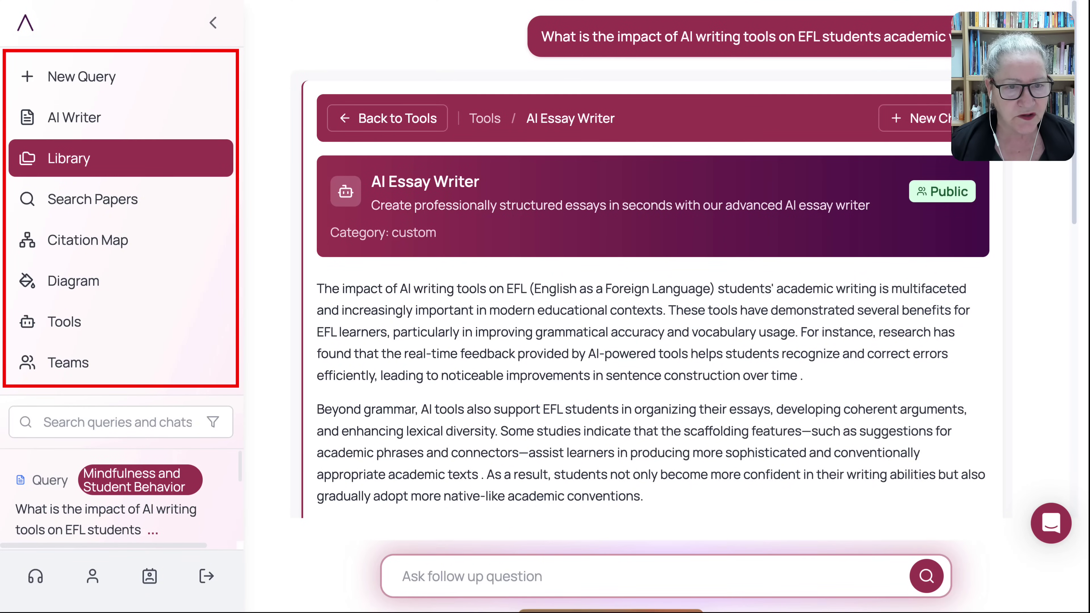
left_click(68, 158)
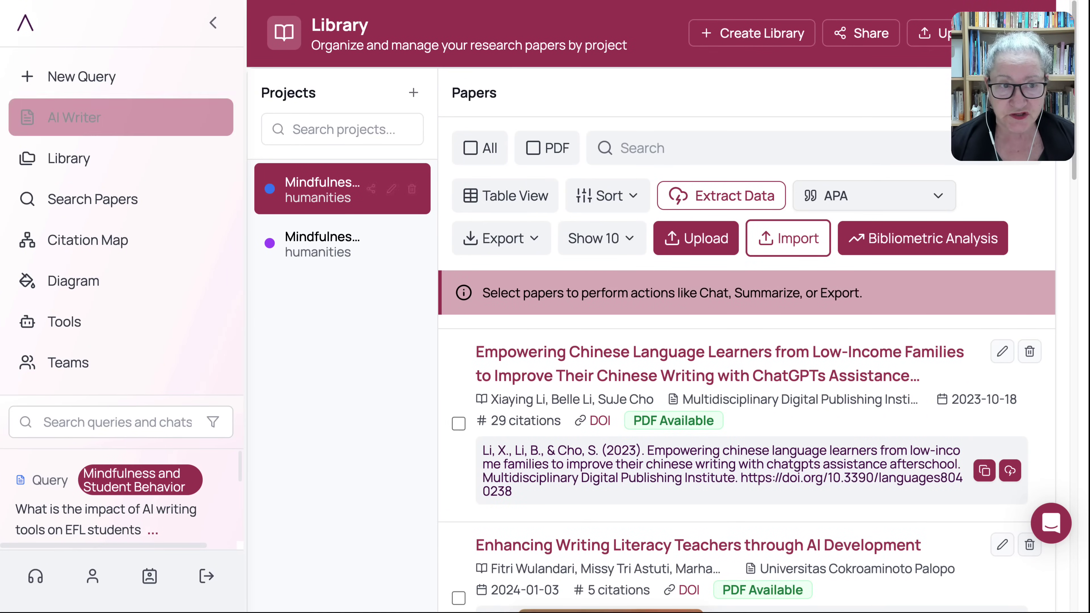
left_click(213, 22)
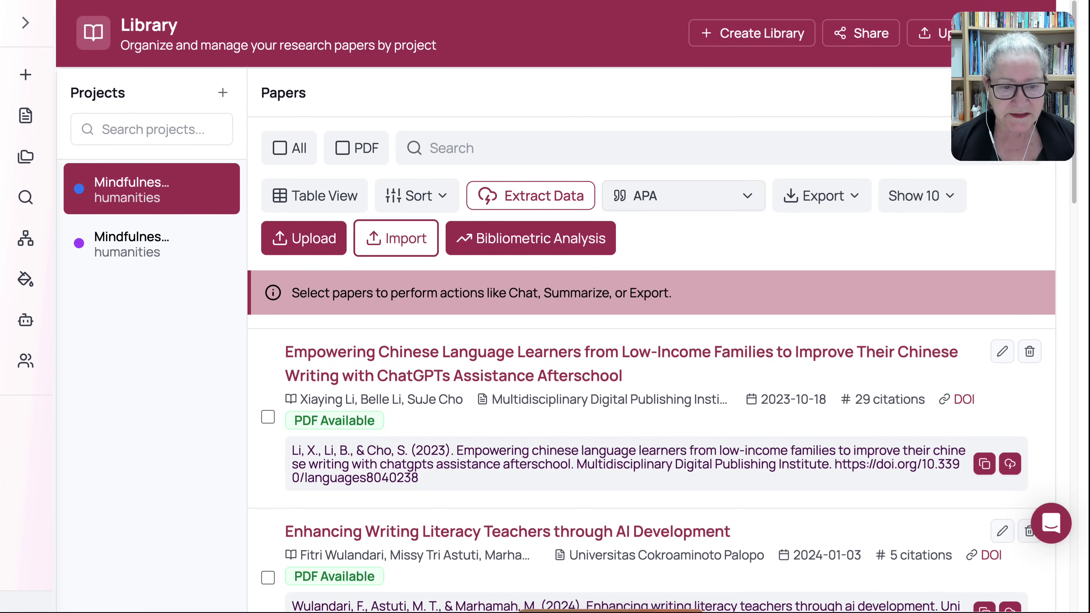
scroll(601, 304, "down", 2)
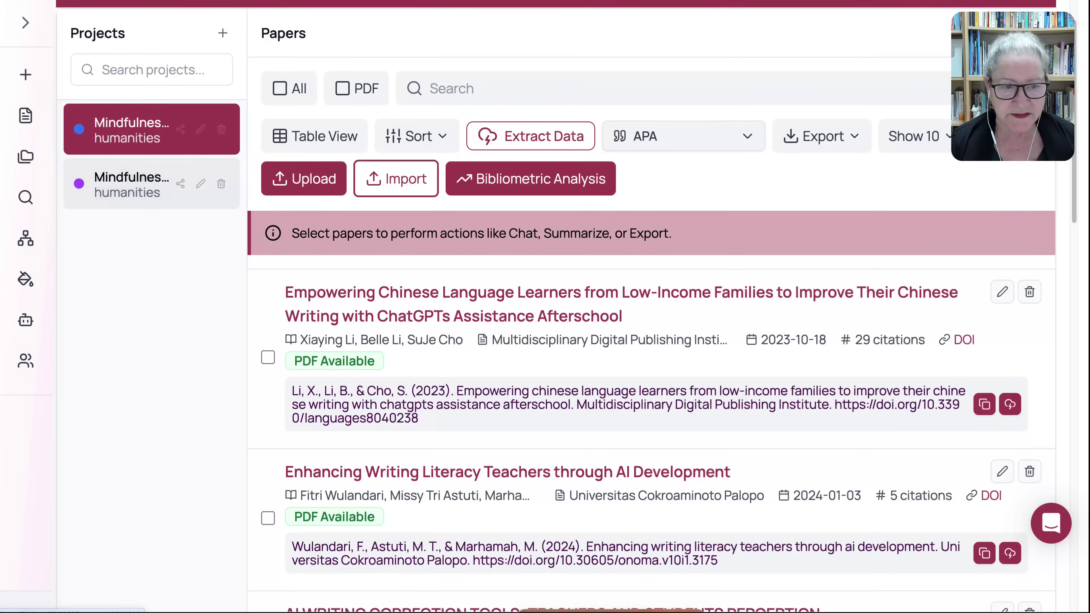
scroll(601, 309, "down", 7)
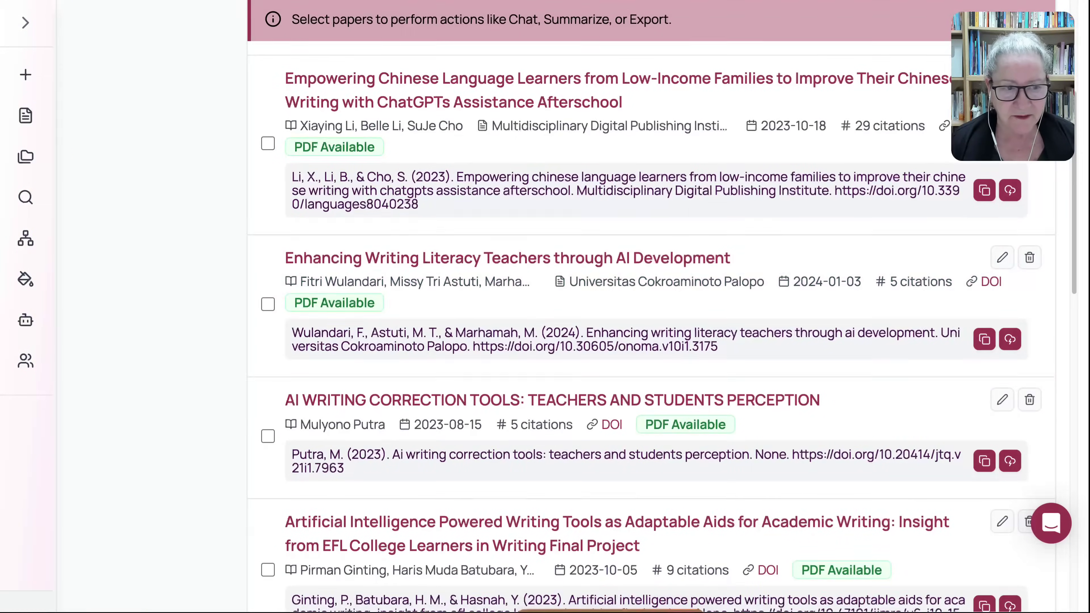
- Open the paper search and search the external database for "What is the impact of AI writing tools on EFL students academic writing?"
scroll(146, 243, "up", 9)
mouse_move(26, 240)
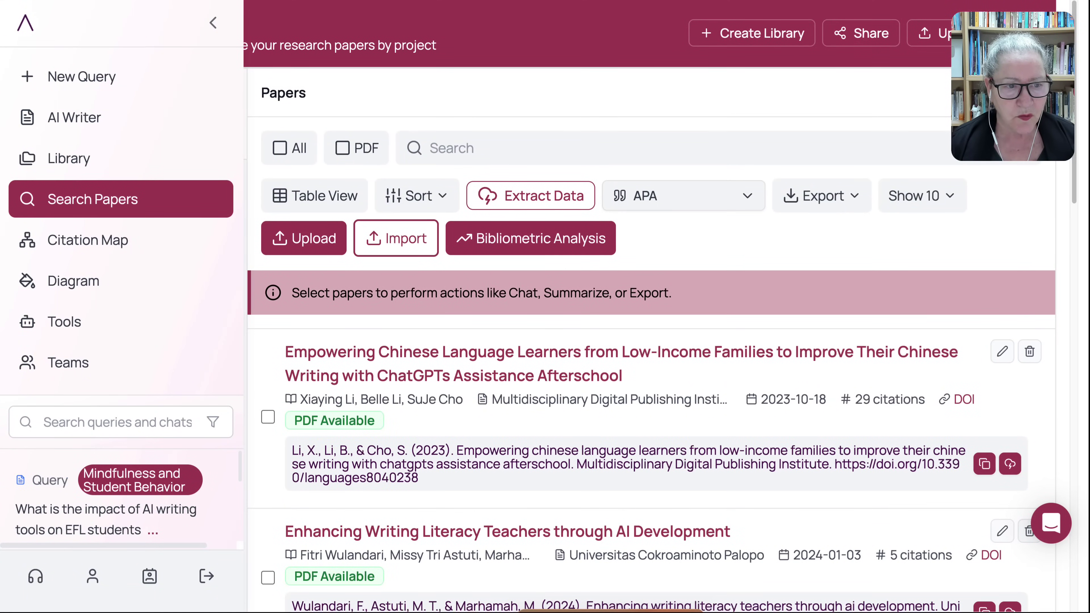
left_click(93, 200)
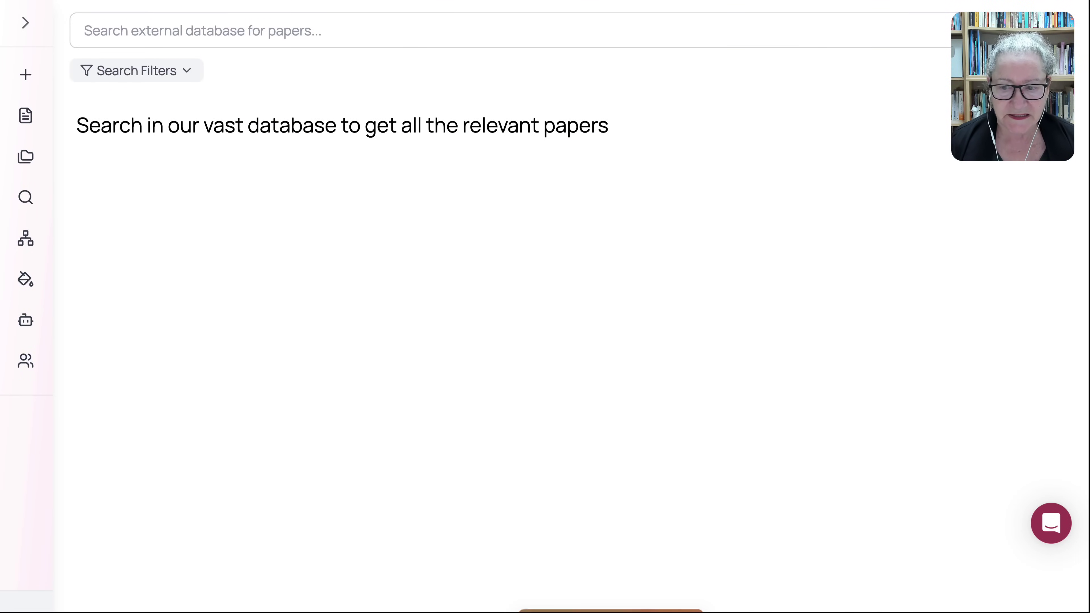
left_click(203, 30)
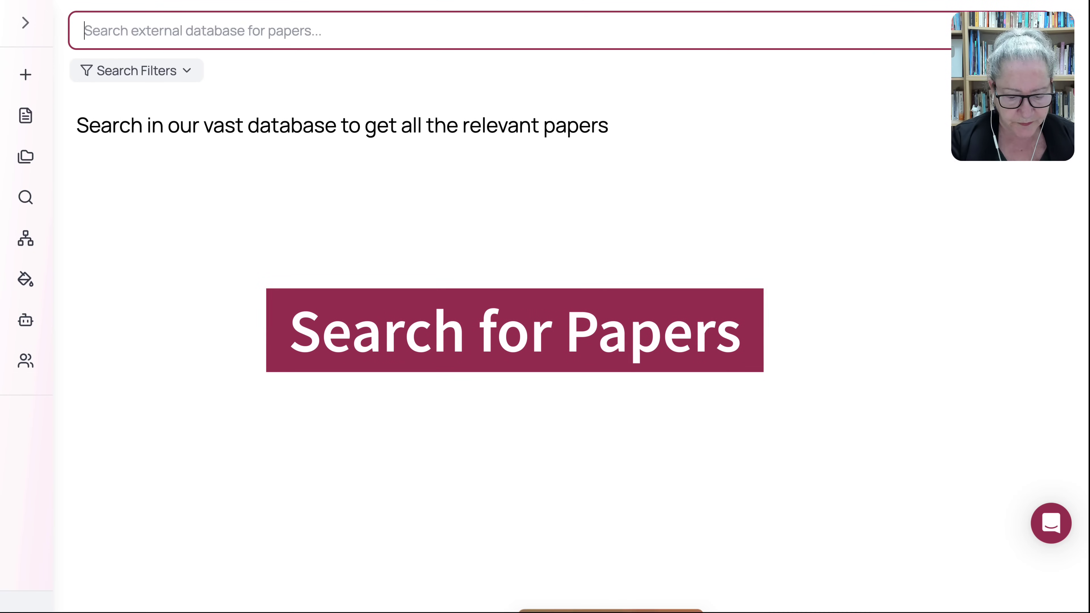
type("What is the impact of AI writing tools on EFL students academic writing?")
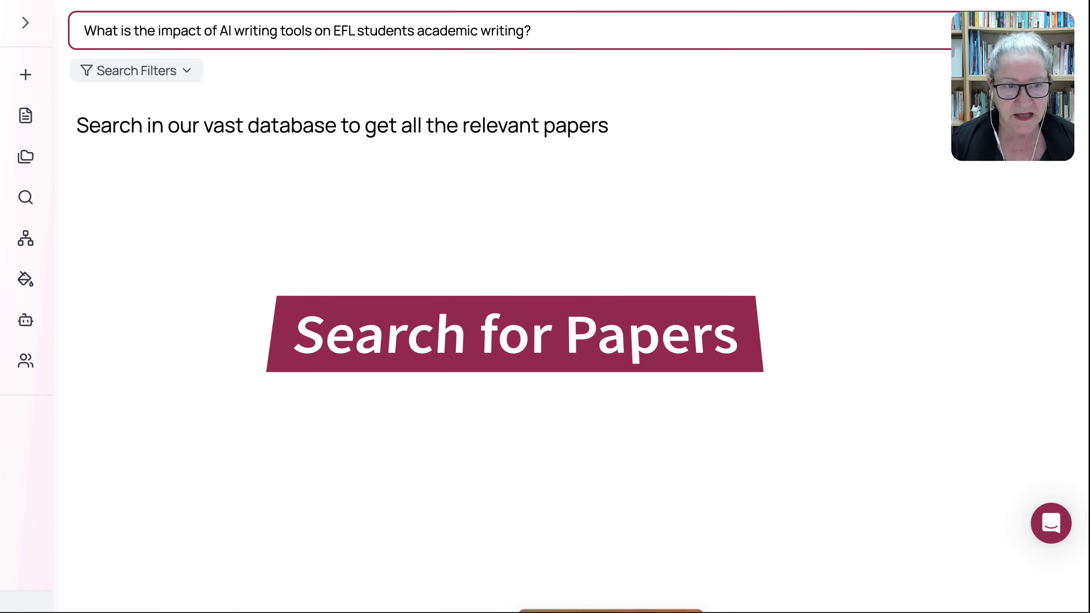
left_click_drag(84, 31, 219, 31)
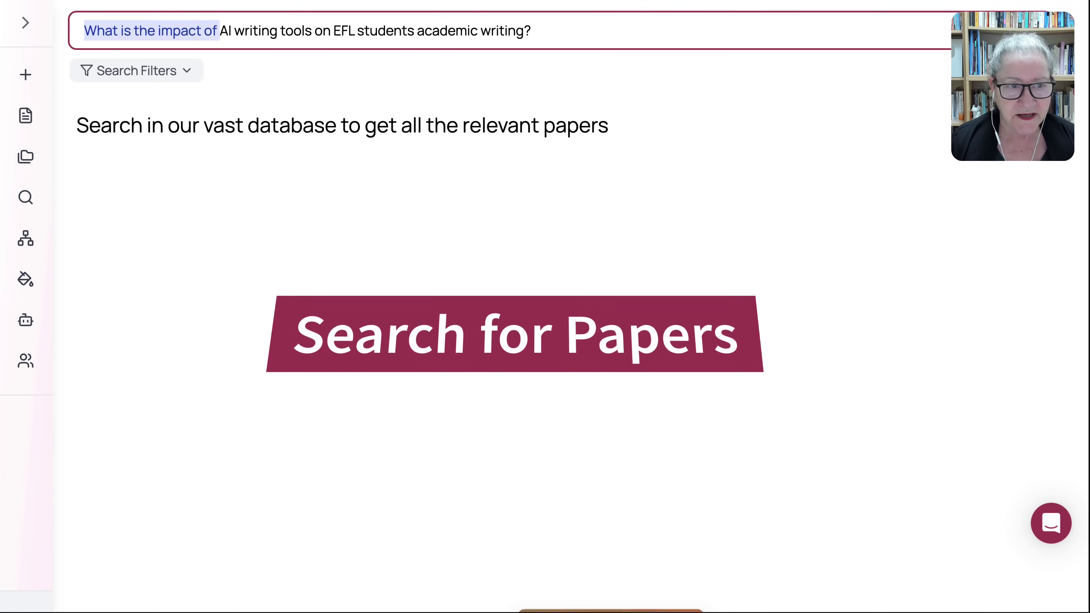
key("Return")
- Rerun the paper search with "What is the impact of AI writing tools" and trim the query to "impact of AI writing tools"
left_click(285, 75)
left_click(315, 74)
left_click_drag(315, 74, 533, 74)
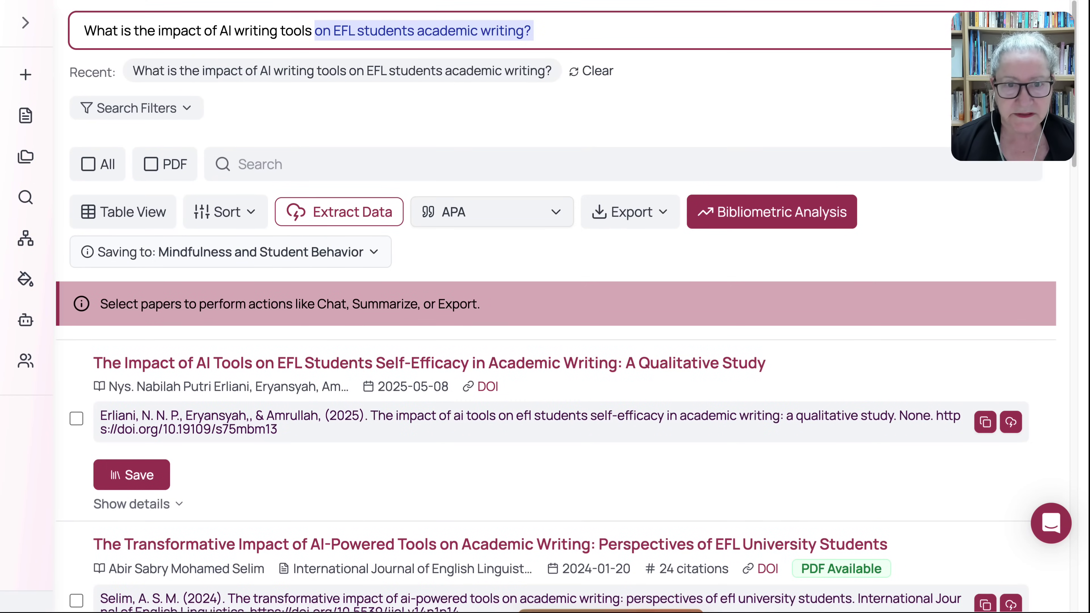
key("BackSpace")
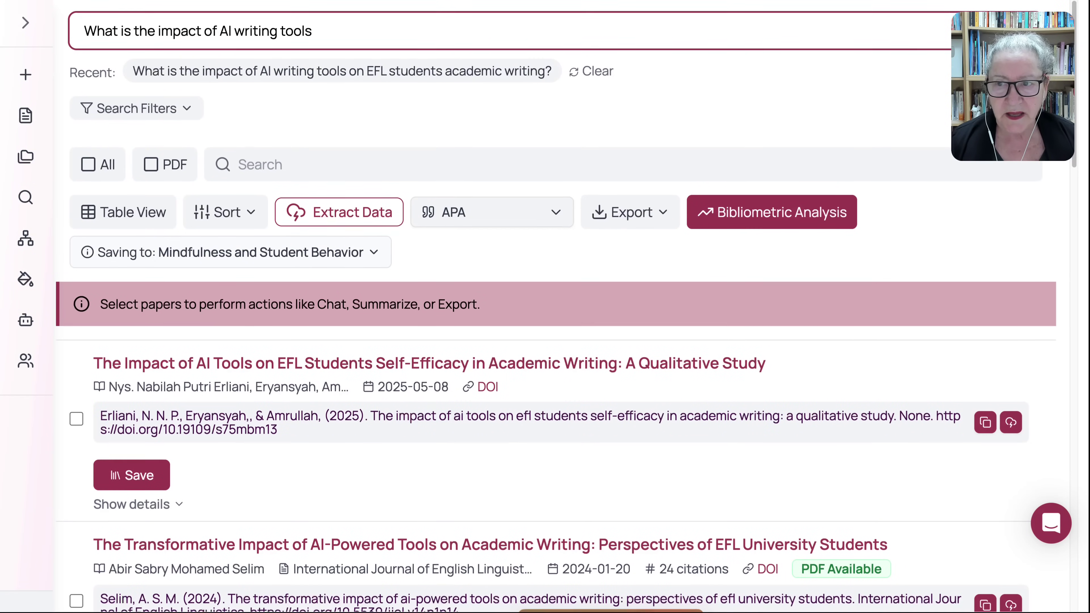
key("Return")
scroll(556, 344, "up", 3)
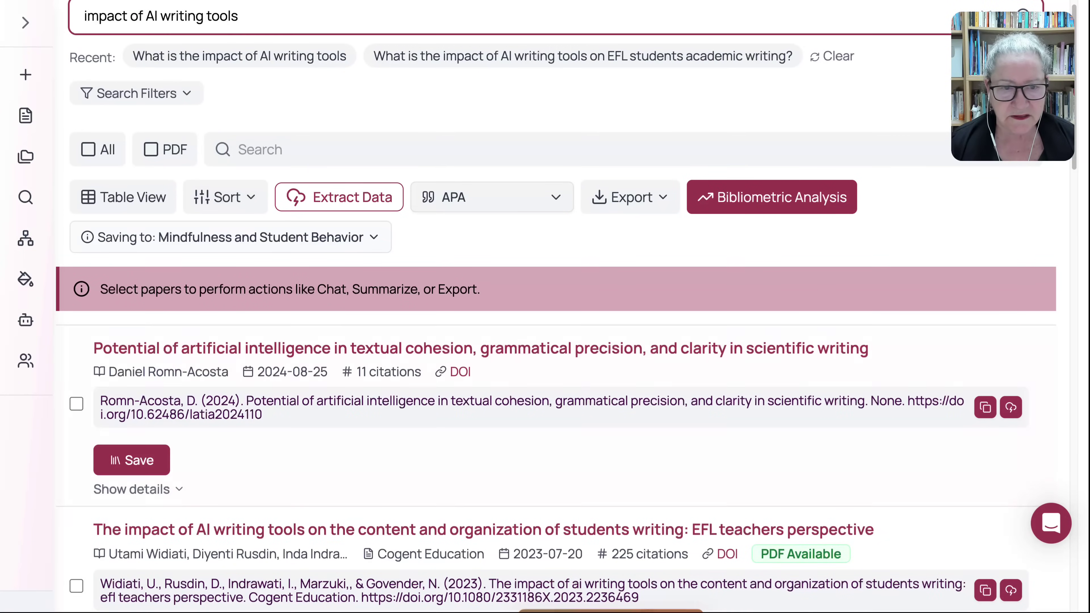
- Browse the search results and open a chat with the paper "Navigating the Impact of ChatGPT/GPT4 on Legal Academic Examinations"
mouse_move(27, 239)
scroll(558, 390, "down", 10)
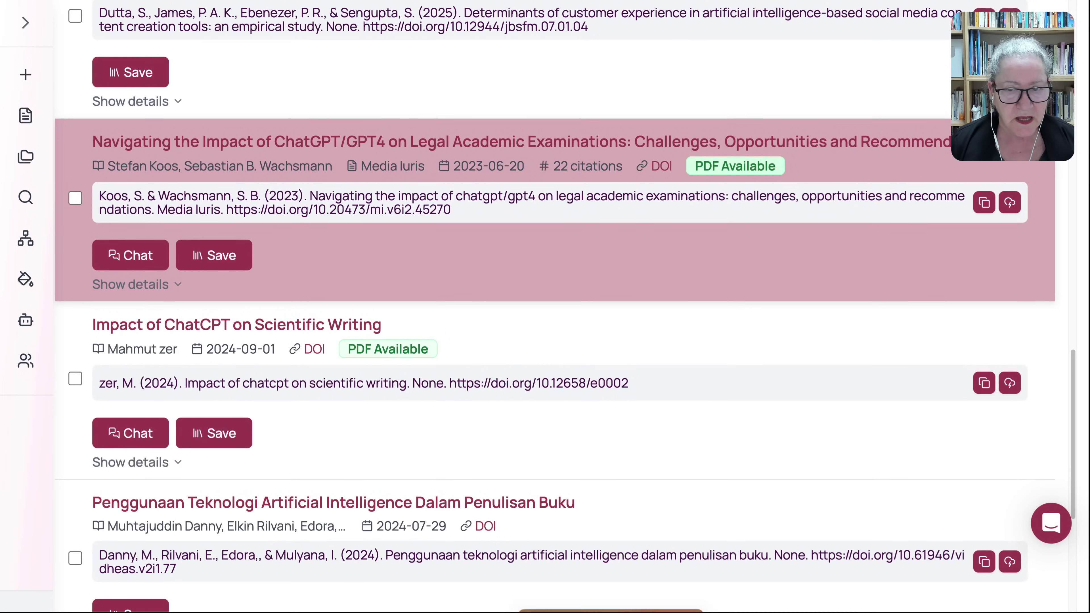
left_click(130, 255)
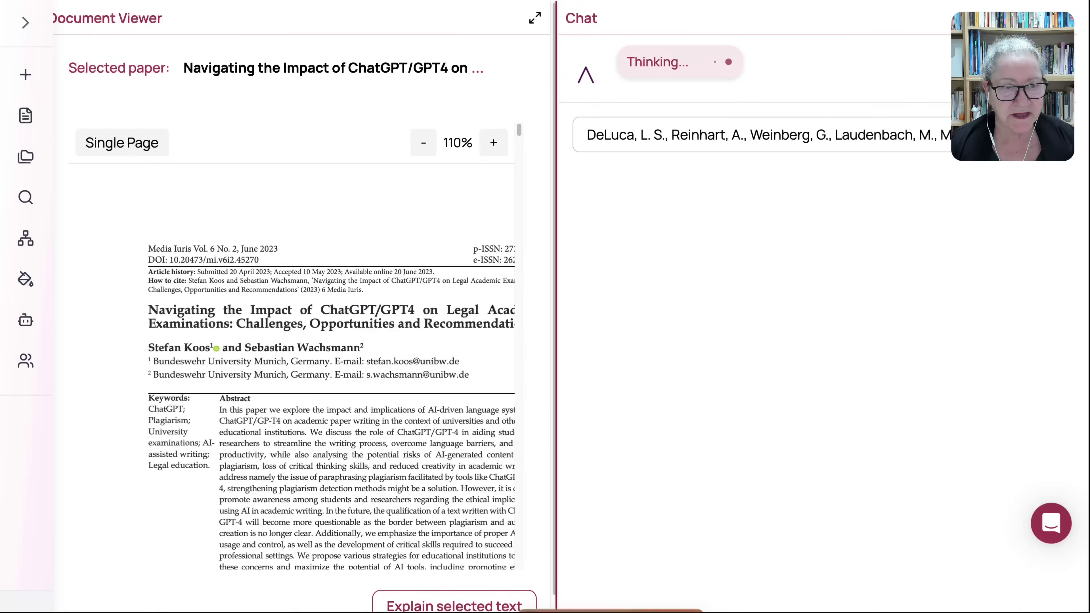
scroll(571, 306, "down", 4)
scroll(571, 307, "up", 4)
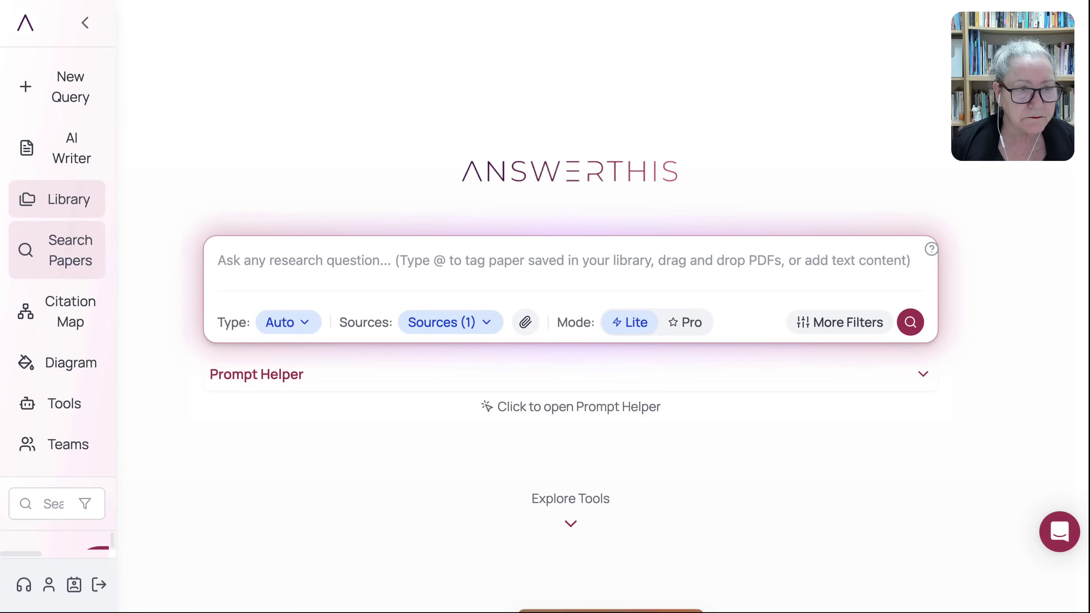
- Build a citation map with the 2023 M/C Journal paper "ChatGPT Isn't Magic" as its origin and hide the graph controls
left_click(87, 240)
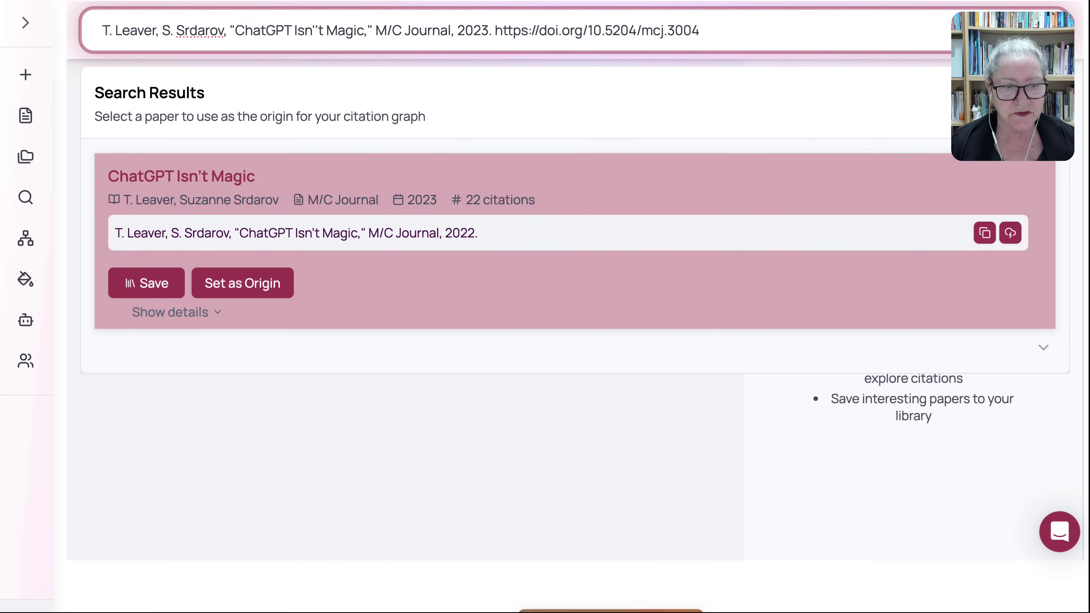
left_click(242, 283)
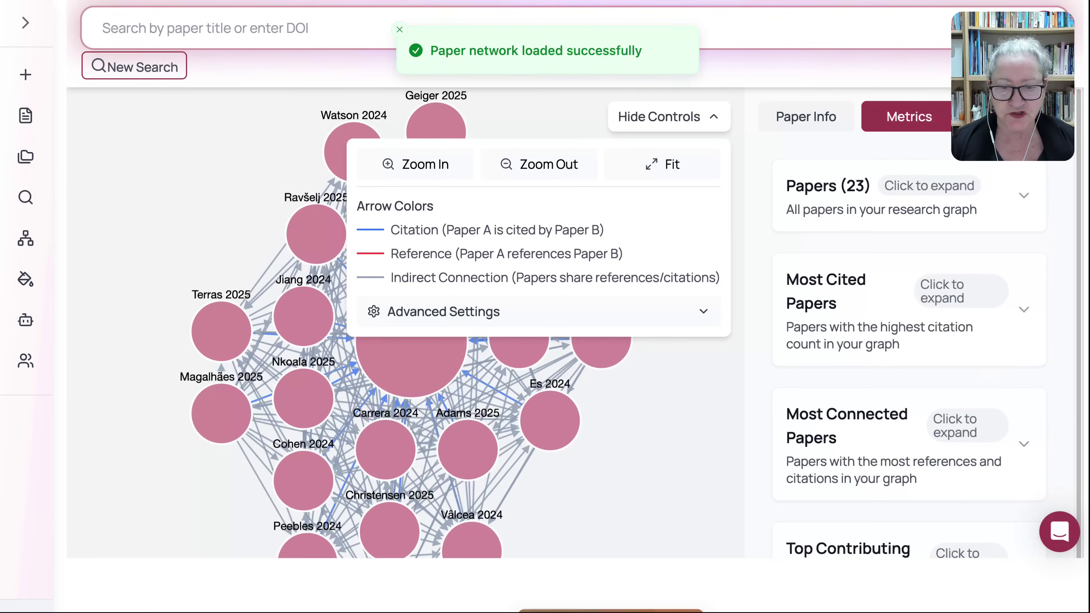
left_click(669, 117)
scroll(544, 364, "down", 3)
scroll(543, 363, "up", 4)
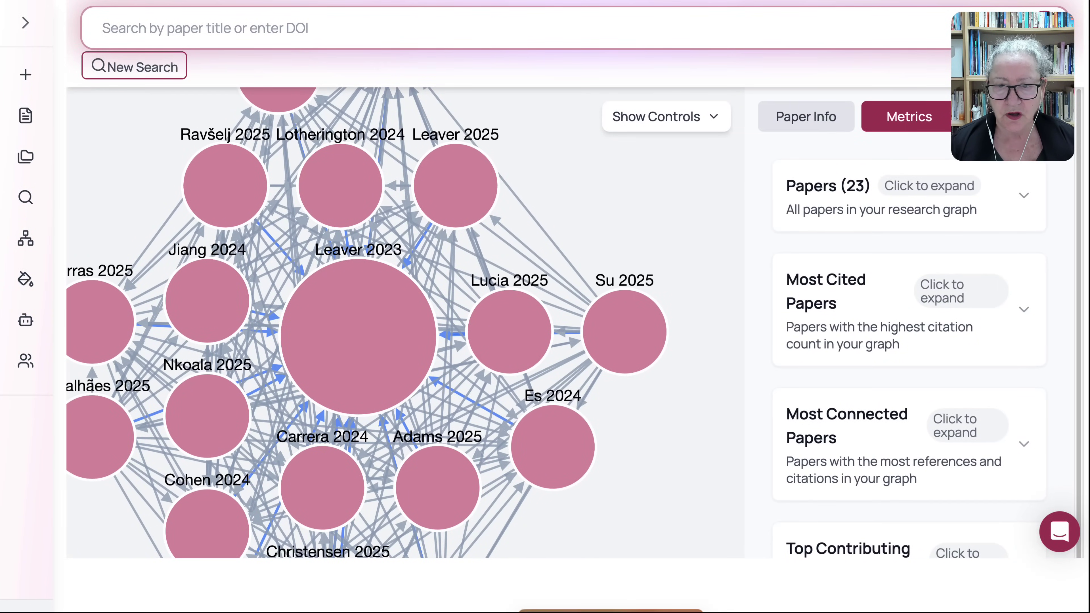
- Show the paper info for "Assembling platform governance as private ordering" in the citation graph and review its details and similar papers
left_click(806, 117)
left_click(624, 331)
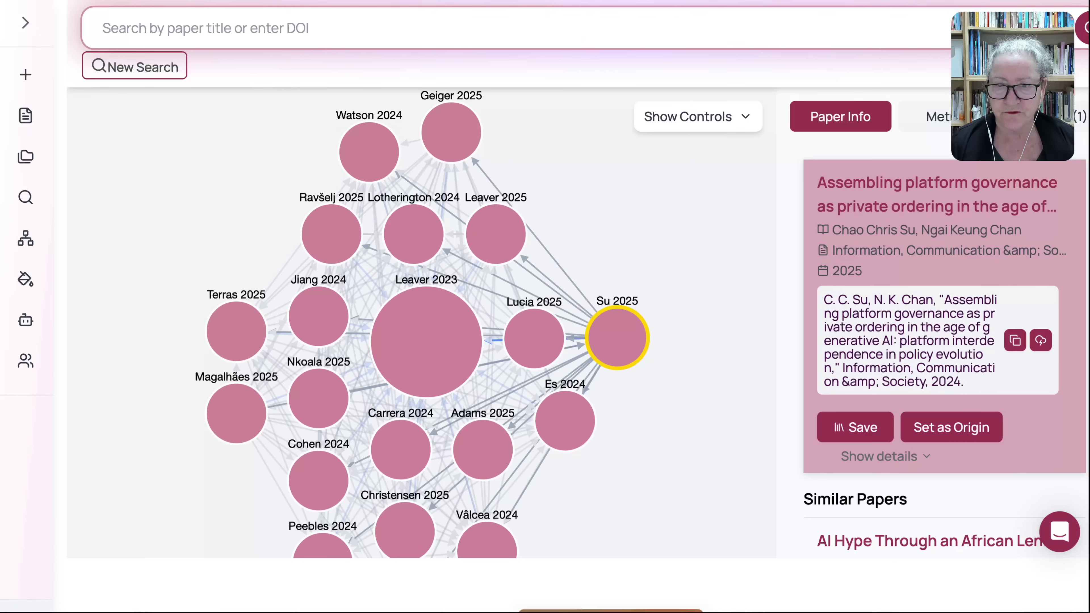
scroll(944, 425, "down", 6)
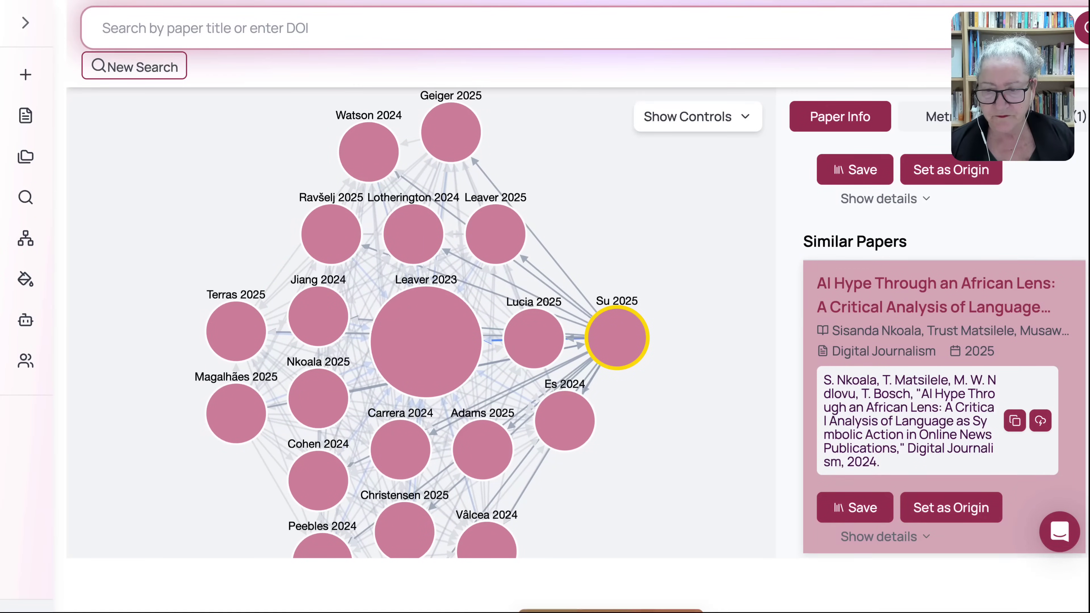
scroll(944, 352, "up", 6)
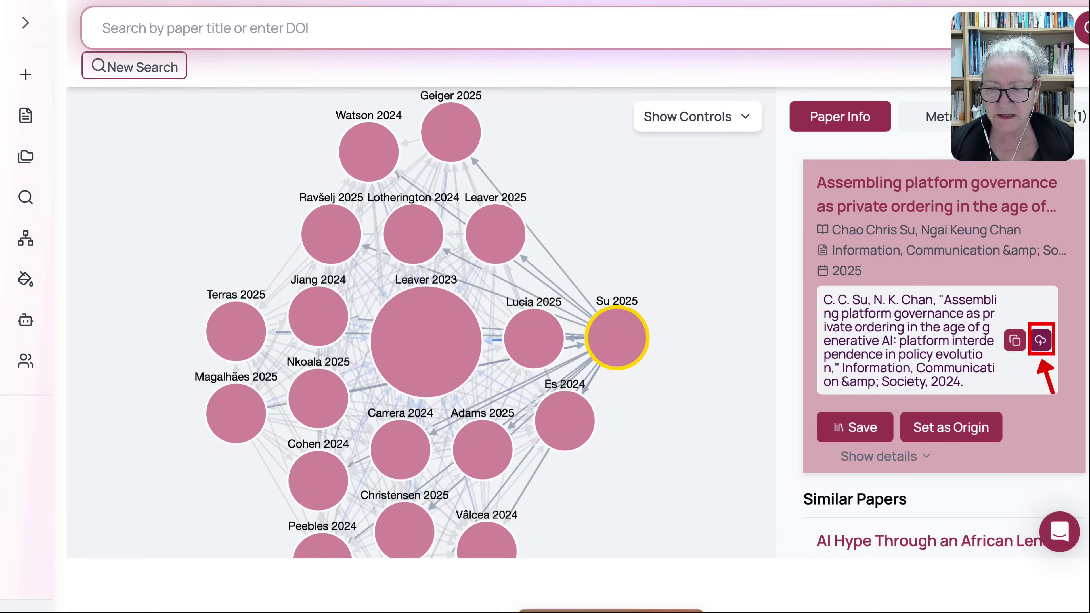